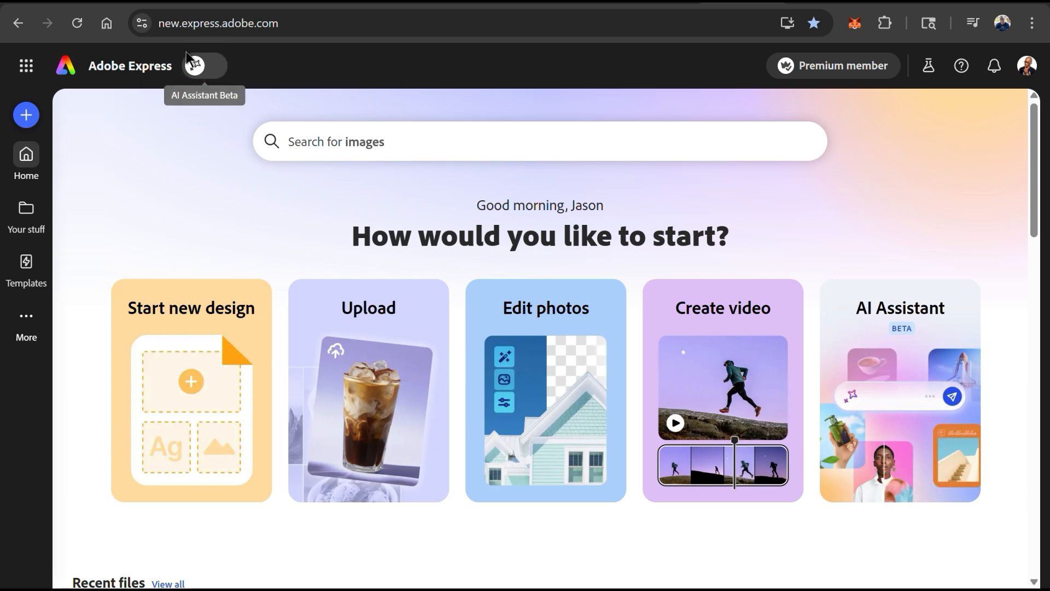
Switch on the AI Assistant and search design templates for "Social media ad for AI Marketing Seminar"
left_click(203, 75)
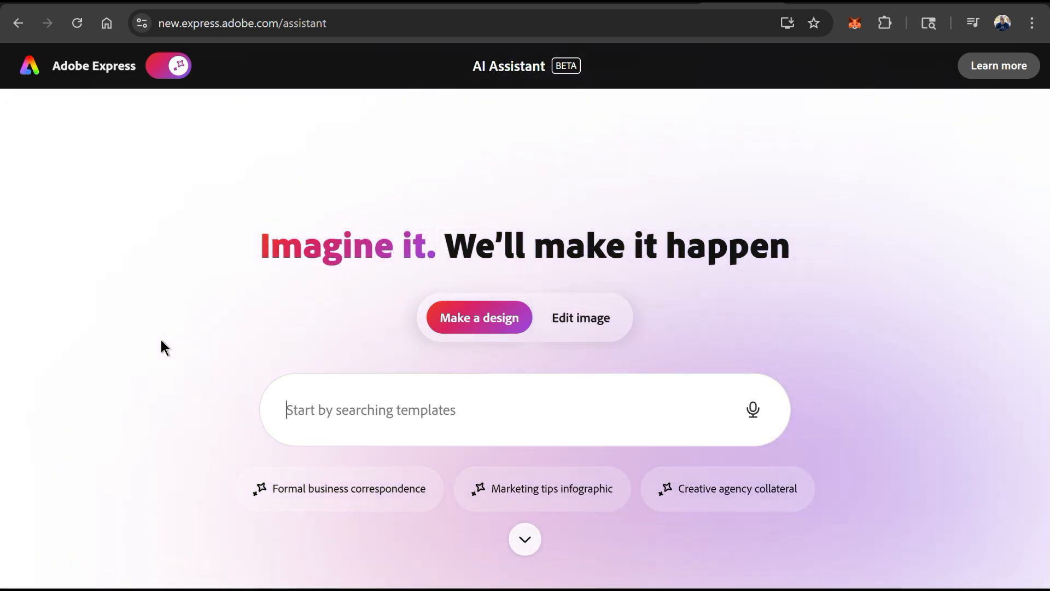
left_click(323, 375)
type("Socia")
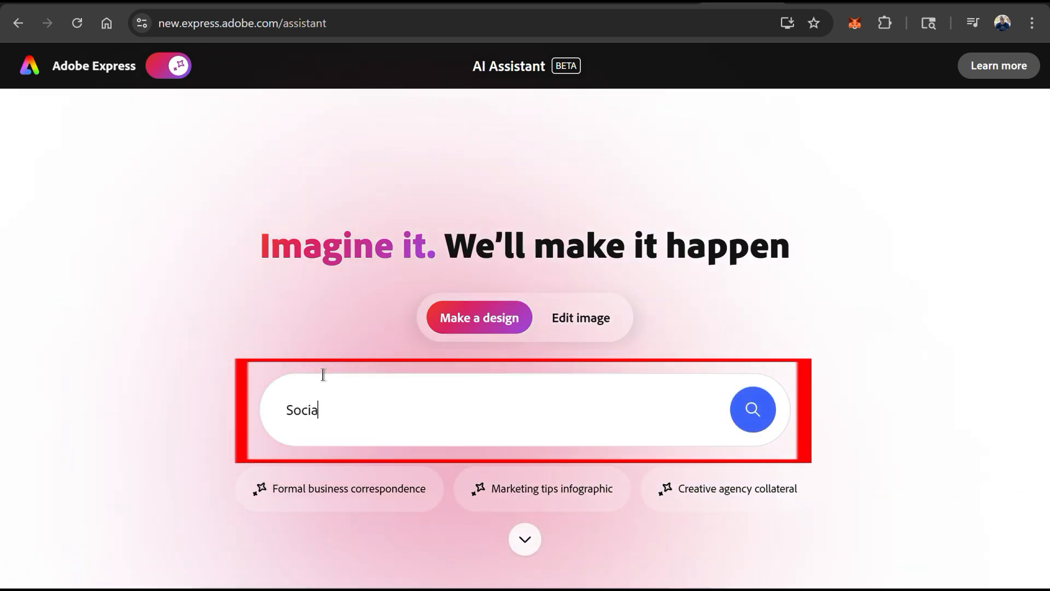
type("l media ad for AI Marketing Seminar")
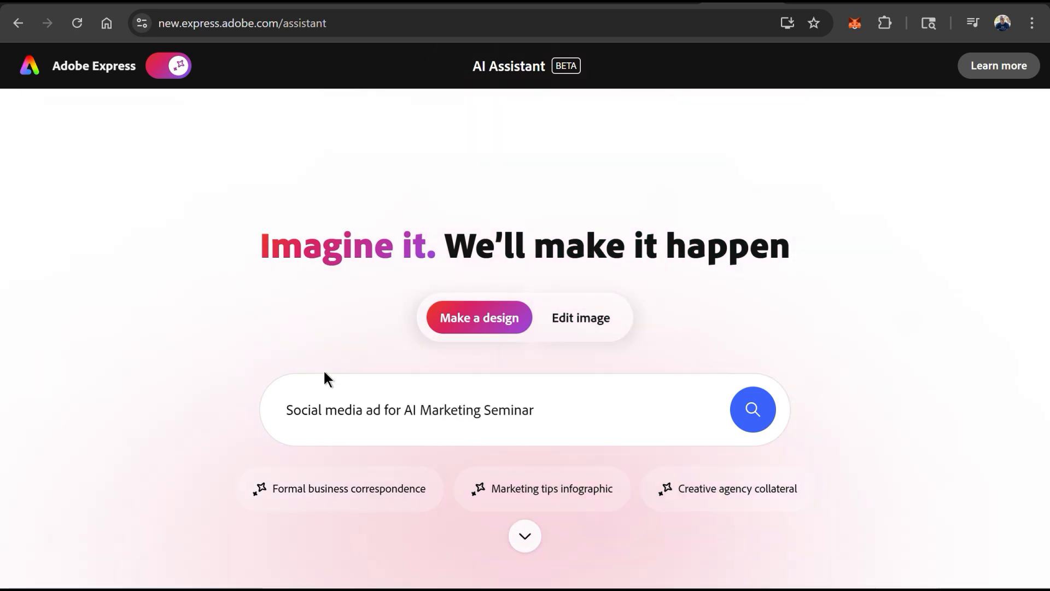
left_click(754, 415)
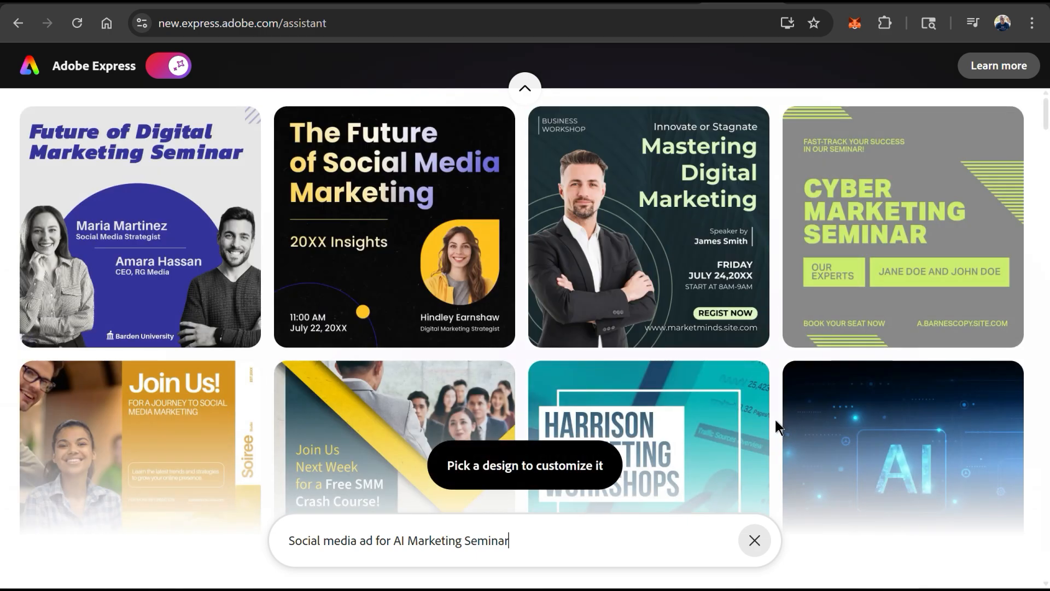
Choose the purple "Digital Marketing Seminar" template with the group photo and open it for editing with the AI Assistant
scroll(776, 419, "down", 5)
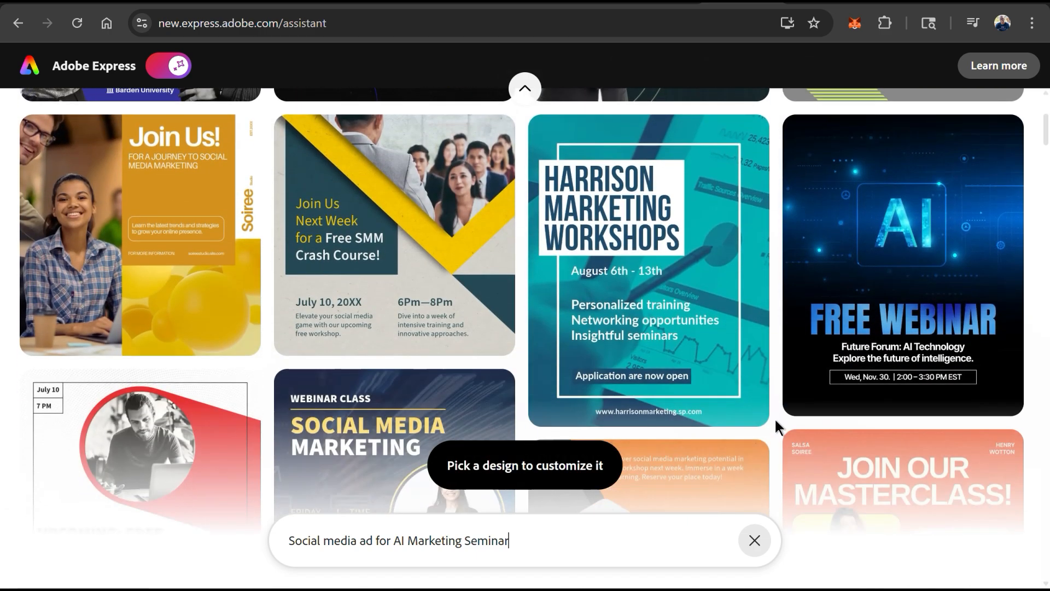
scroll(776, 421, "down", 6)
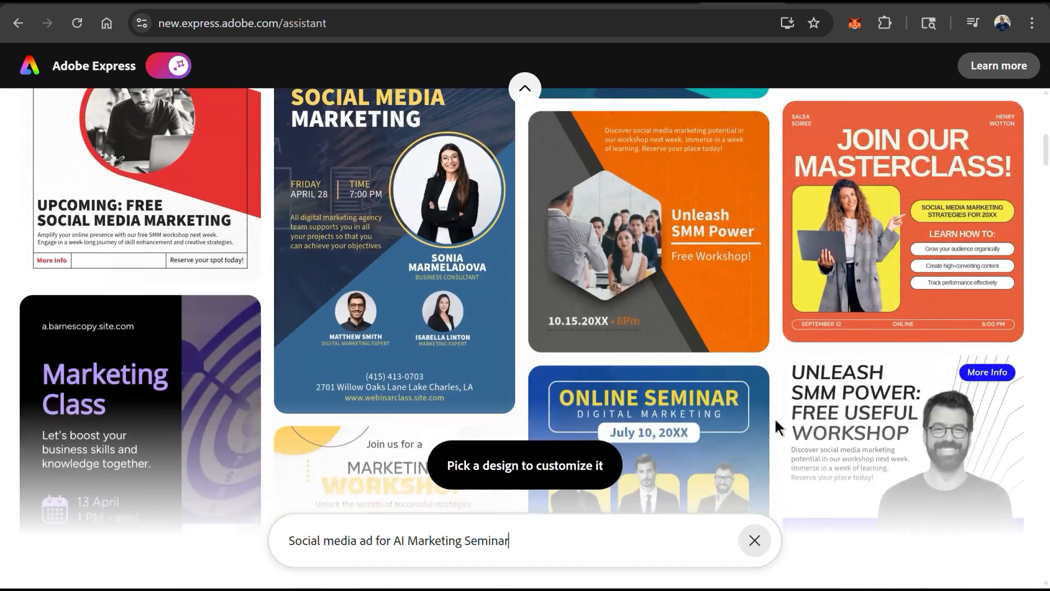
scroll(775, 418, "down", 10)
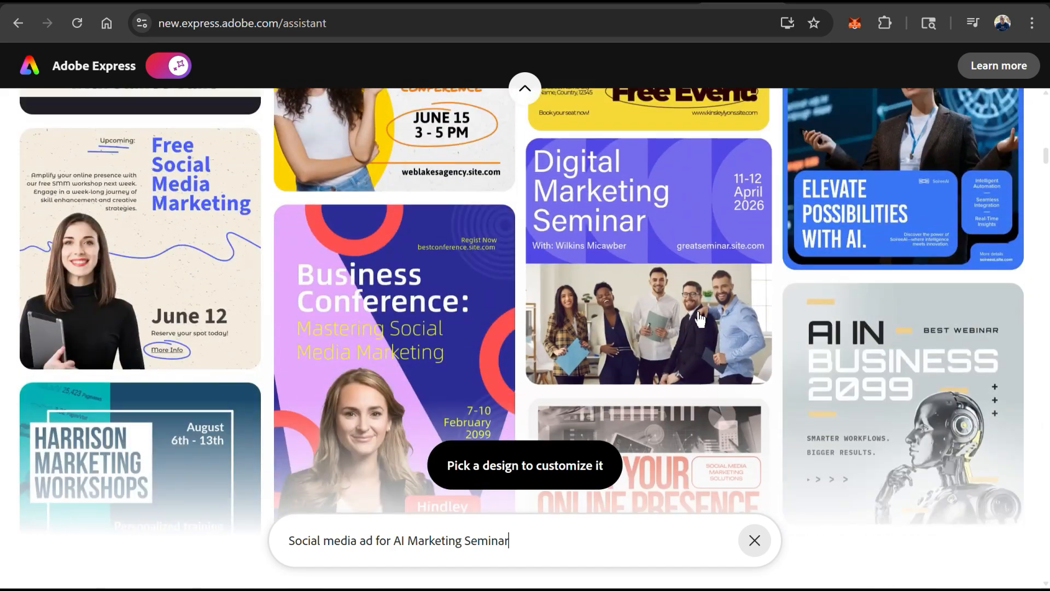
left_click(690, 288)
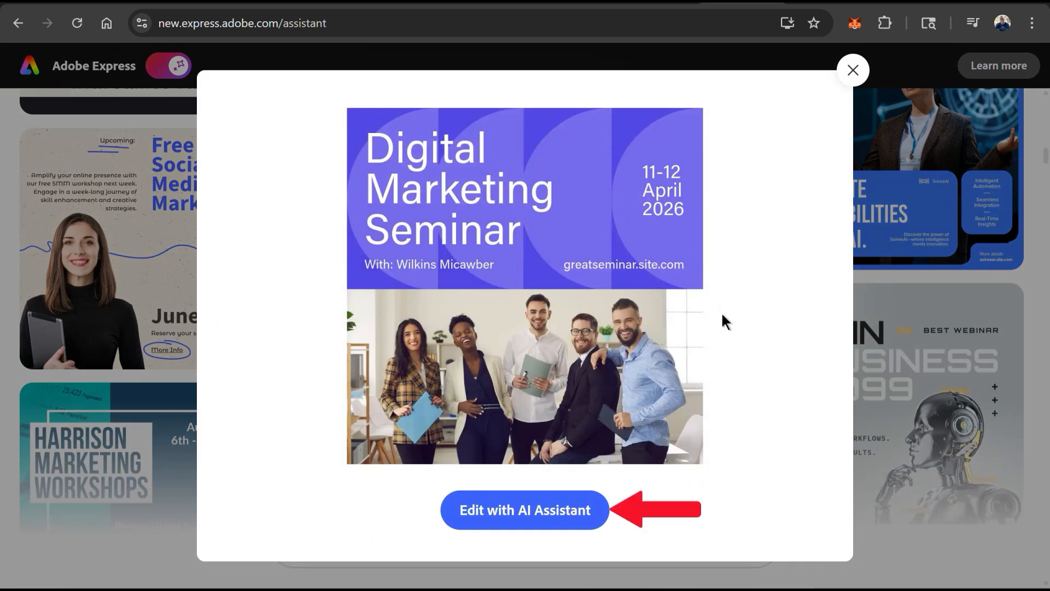
left_click(589, 528)
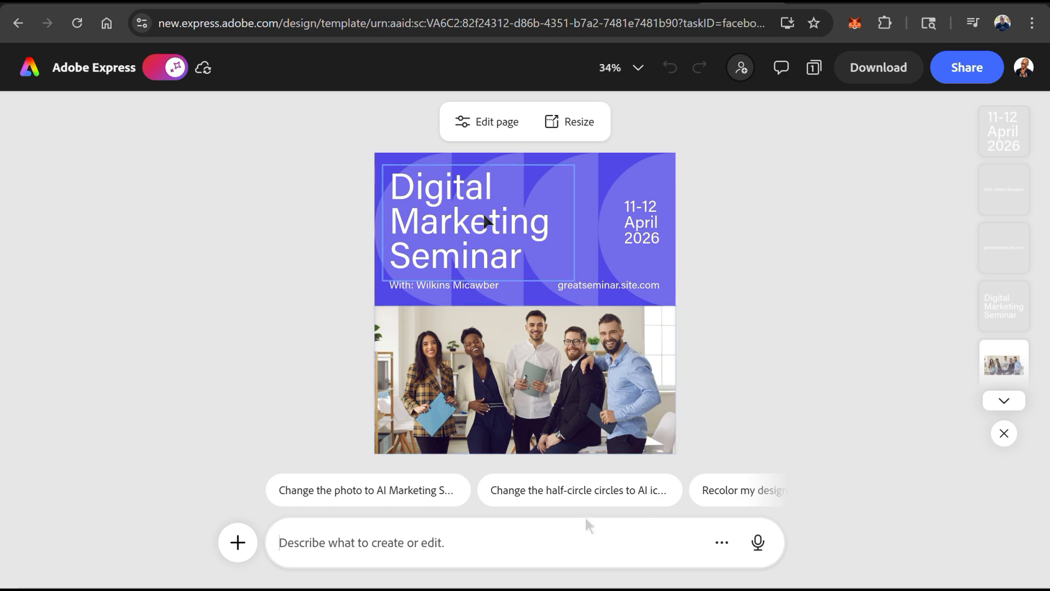
Replace the heading with "Boost Your Business With GenAI" and update the details to "Free Virtual Event", "May 20, 2026", the presenter's name and website
double_click(483, 215)
type("Boost Your Business With GenAI")
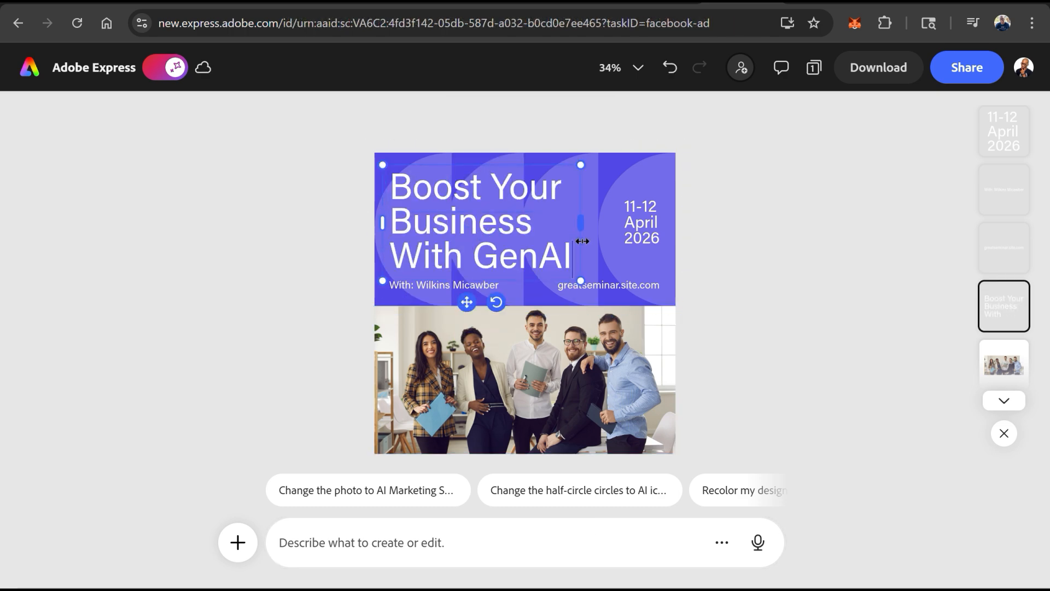
left_click(634, 224)
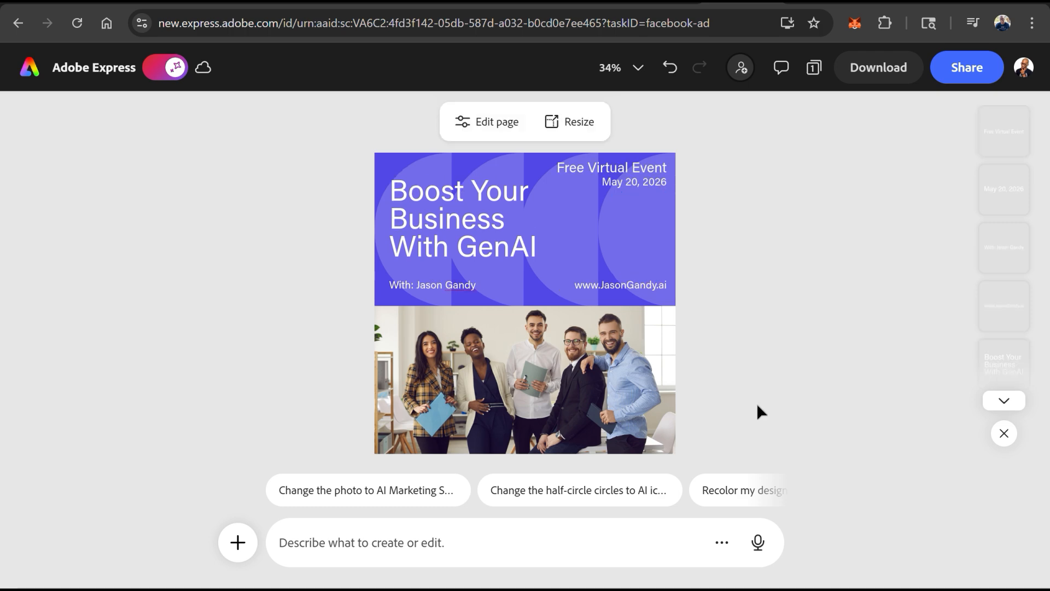
Ask the AI Assistant to "Change font to something more futuristic"
left_click(567, 550)
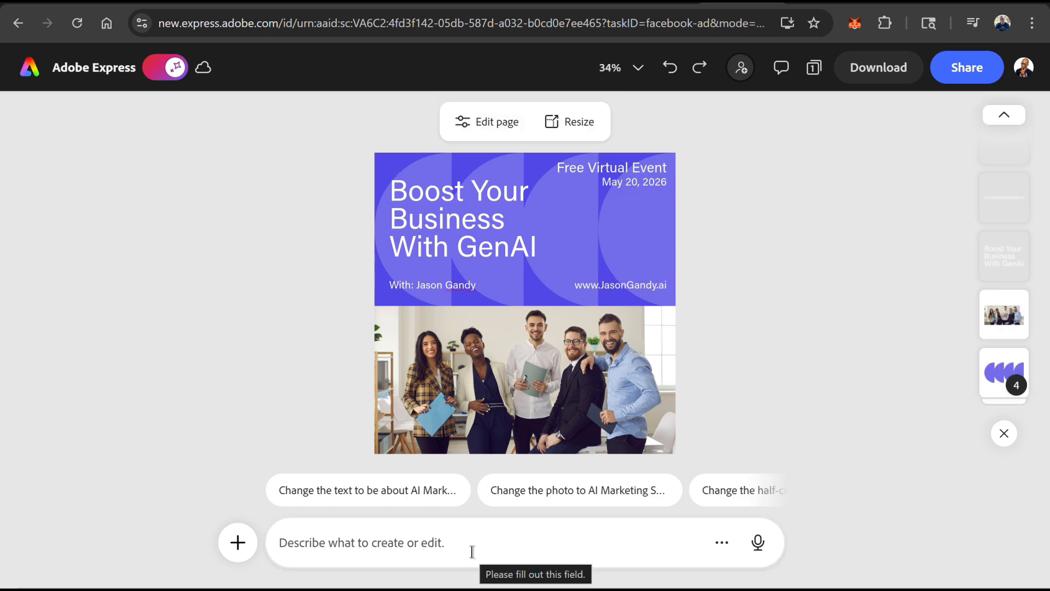
type("Change")
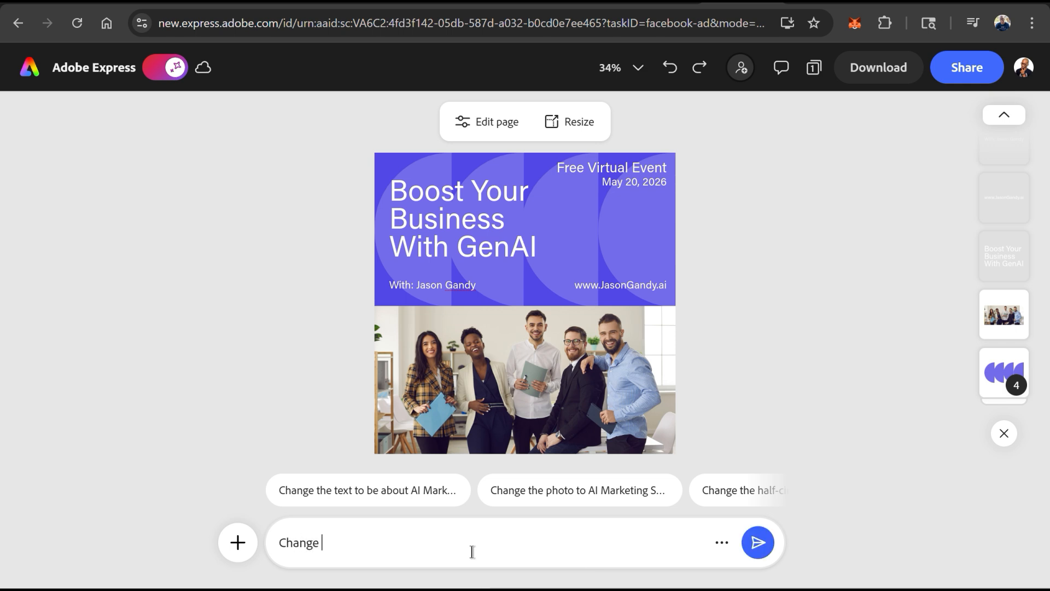
type(" font to something more futuristic")
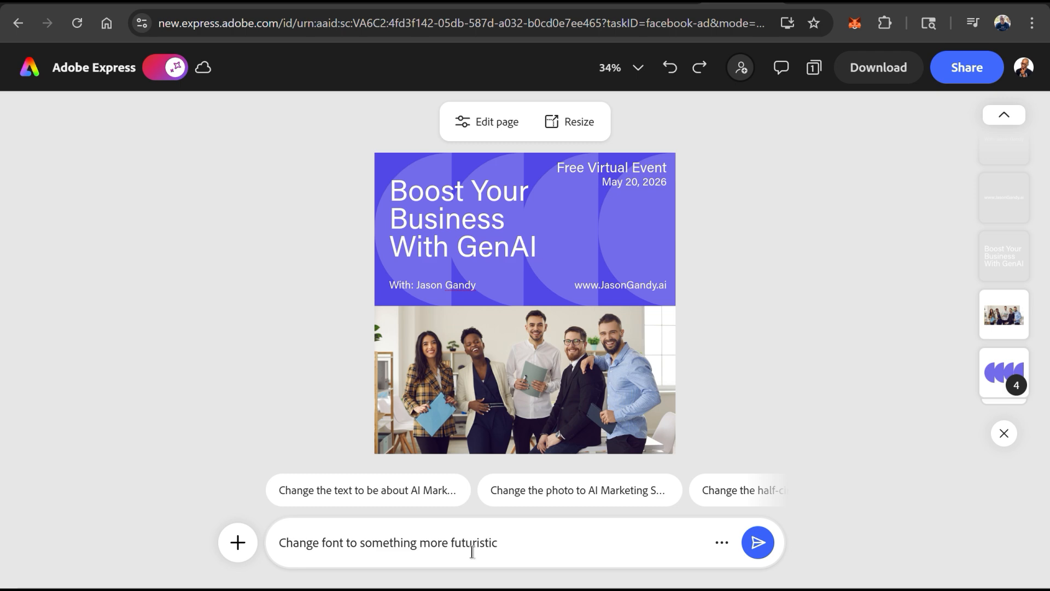
left_click(758, 542)
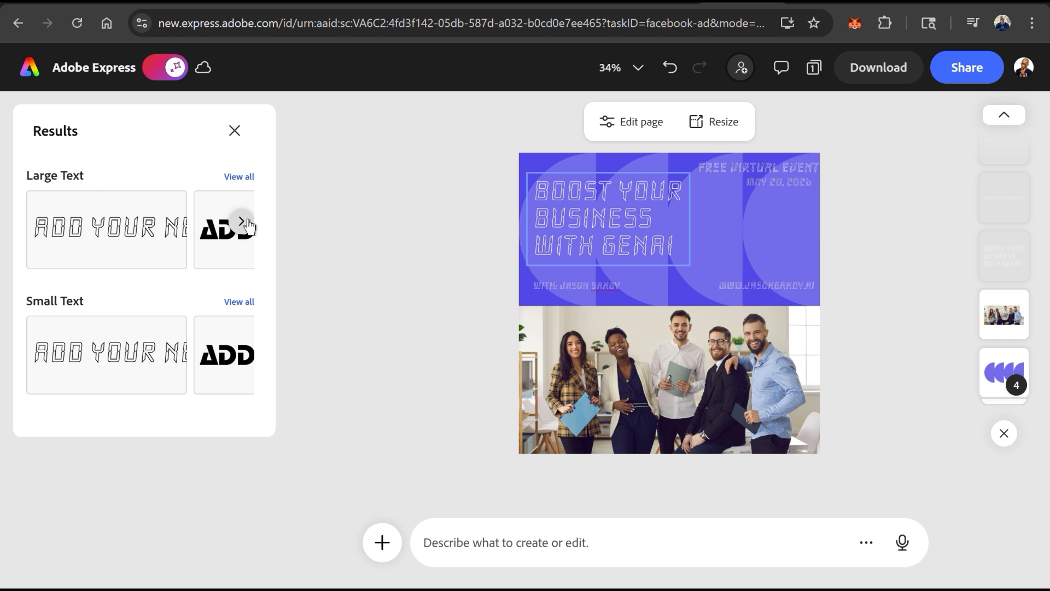
Try several suggested large-text fonts on the heading, including Hansson Stencil MN Regular, and settle on a wide, squared mixed-case futuristic font
left_click(243, 225)
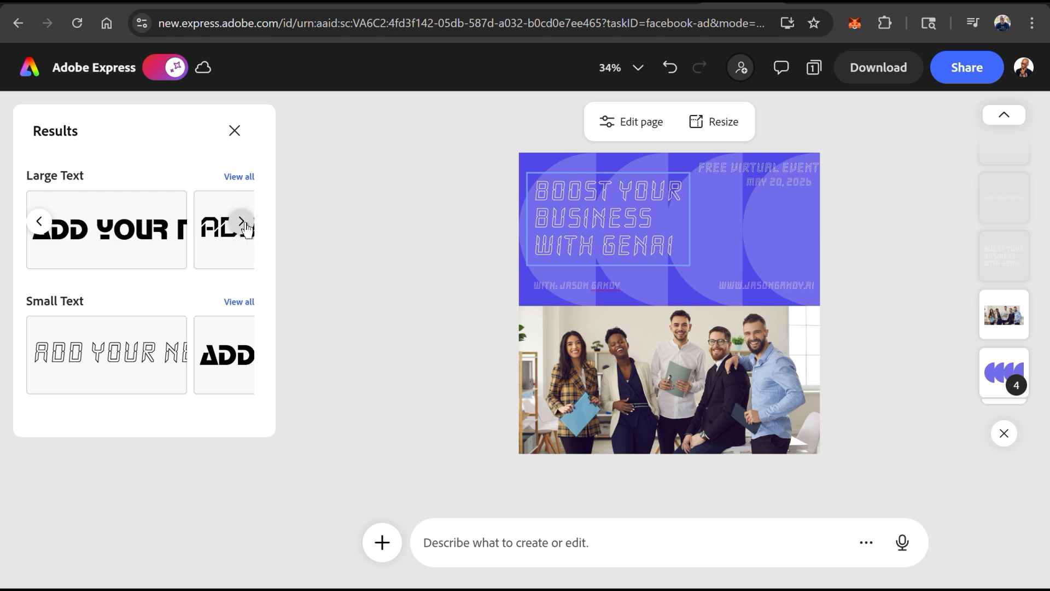
left_click(246, 229)
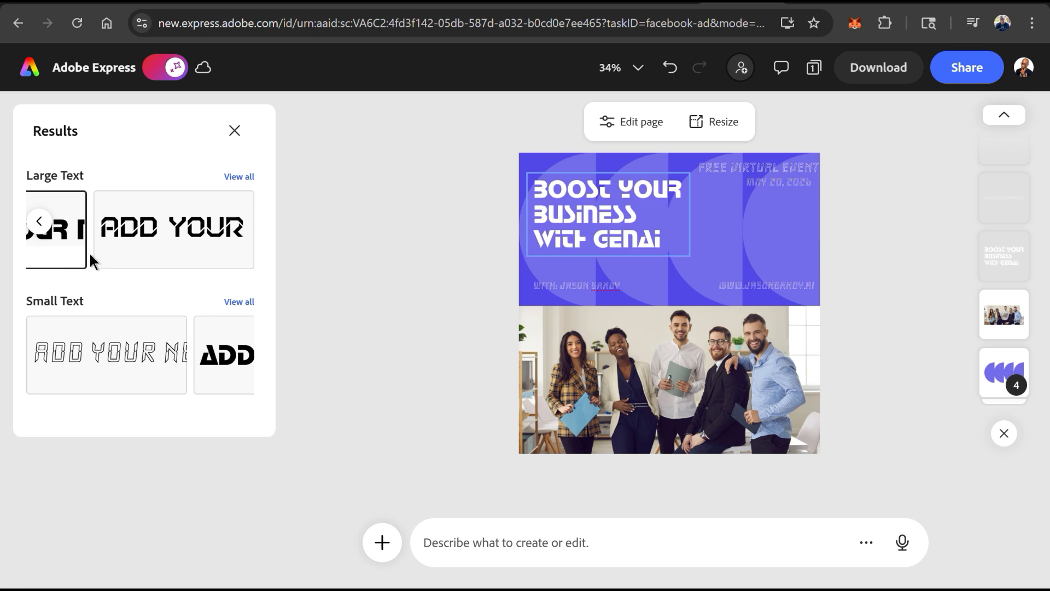
left_click(153, 226)
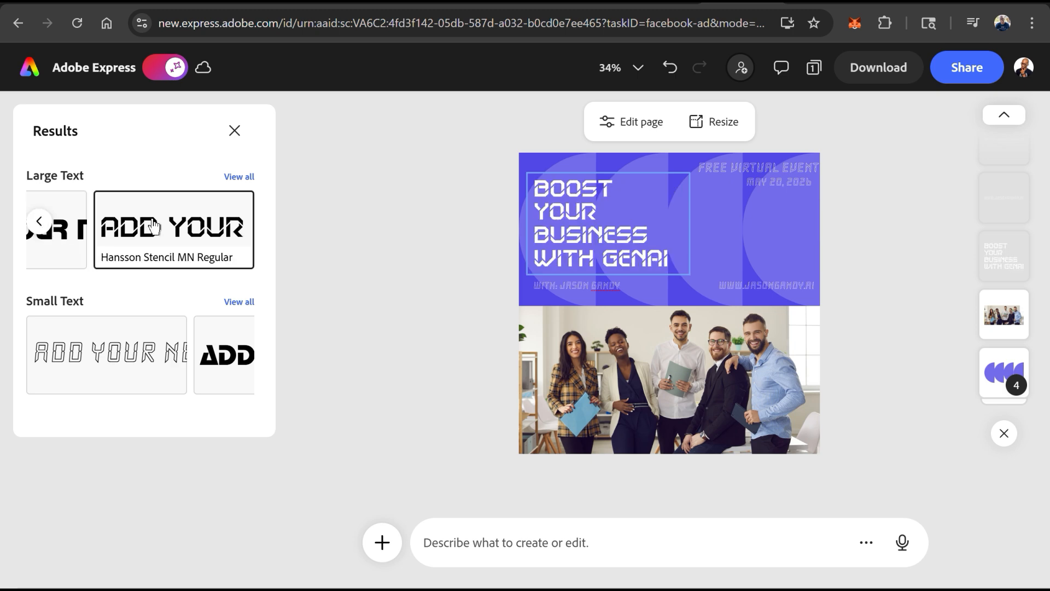
left_click(77, 251)
scroll(197, 290, "down", 7)
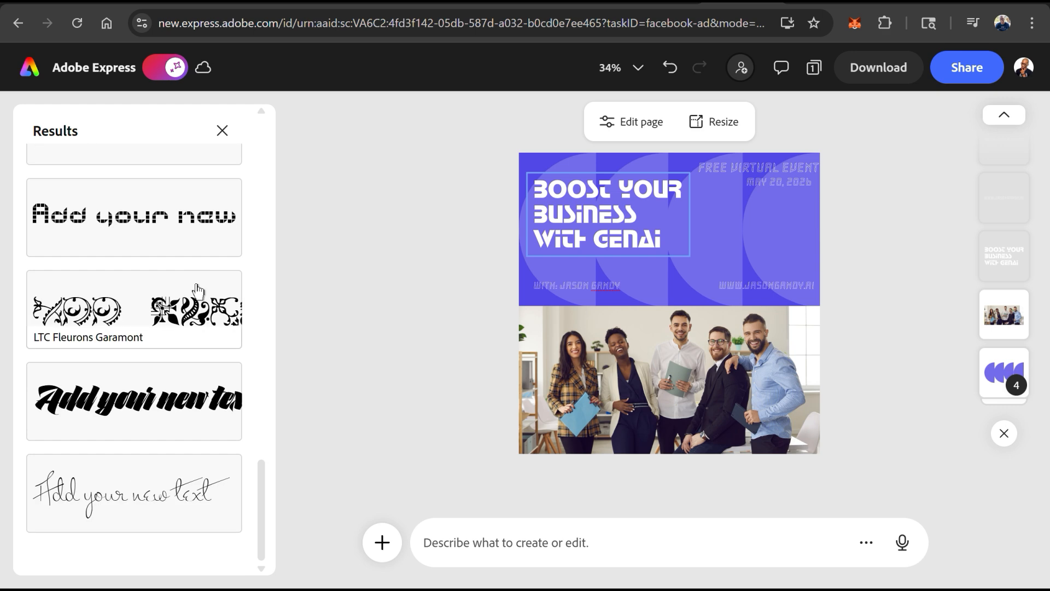
scroll(197, 290, "up", 5)
left_click(190, 434)
scroll(186, 383, "up", 5)
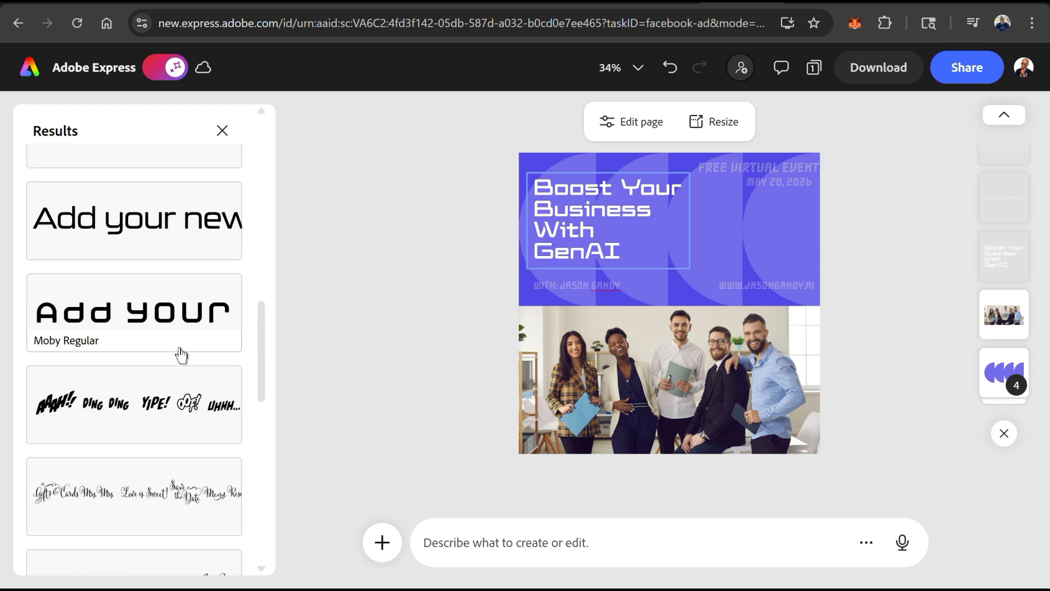
left_click(183, 377)
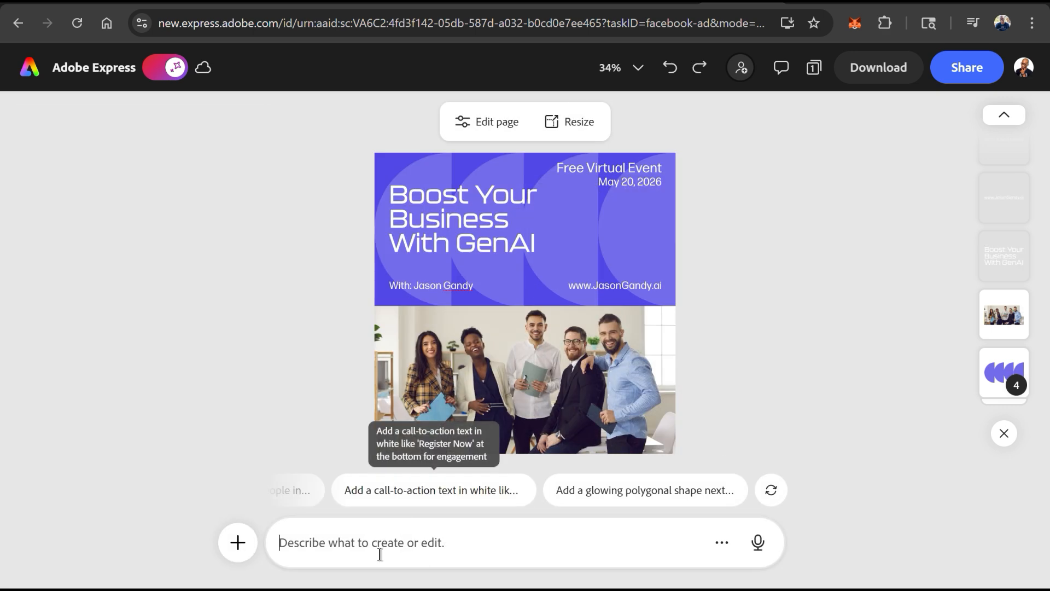
Ask the AI Assistant to "Remove the half circle graphics, and add an AI related graphic beside the heading"
left_click(380, 552)
type("Remov")
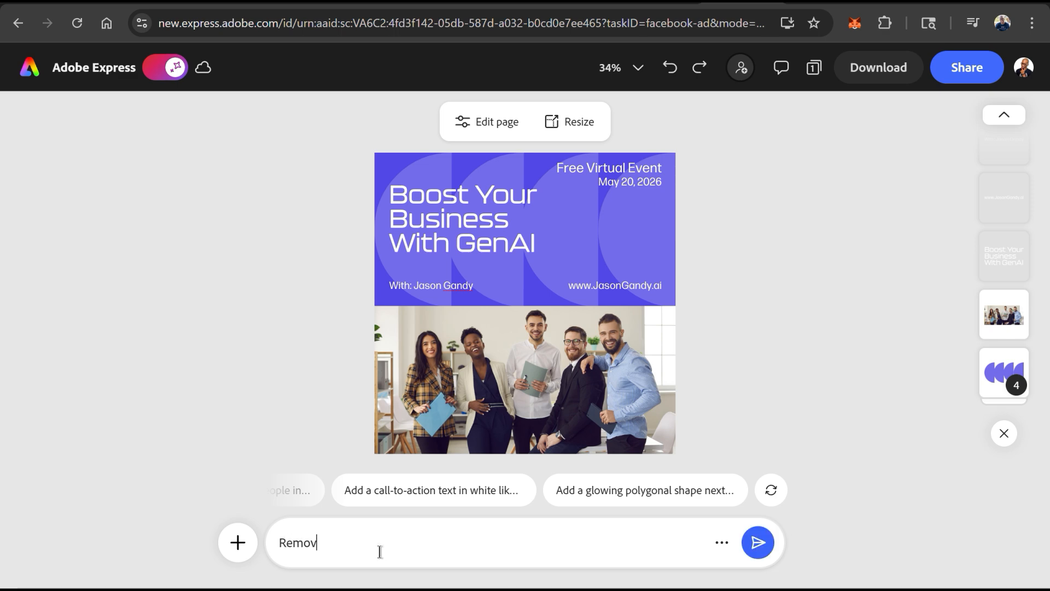
type("e the half circle graphics, and add an AI related graphic beside the heading")
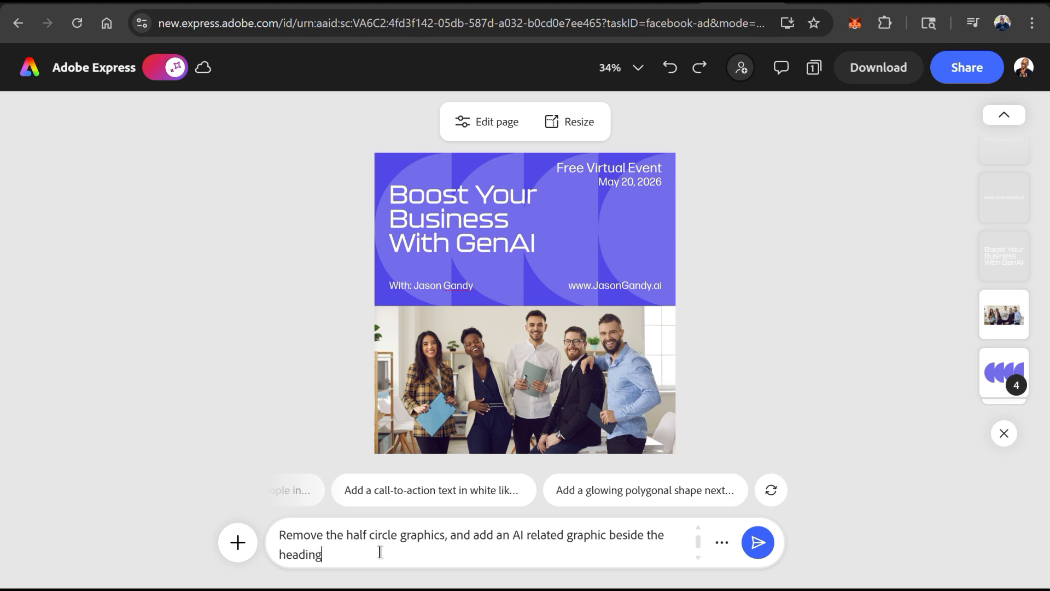
key("Return")
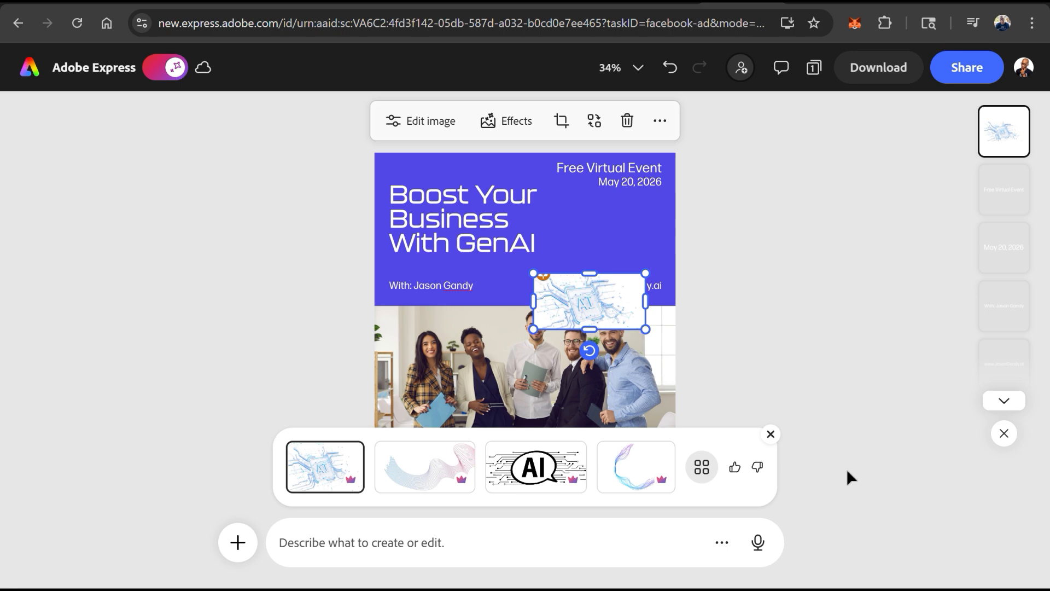
Compare the suggested graphics, use the black-and-white AI speech bubble with circuit lines, and place it beside the heading below the event date
left_click(537, 467)
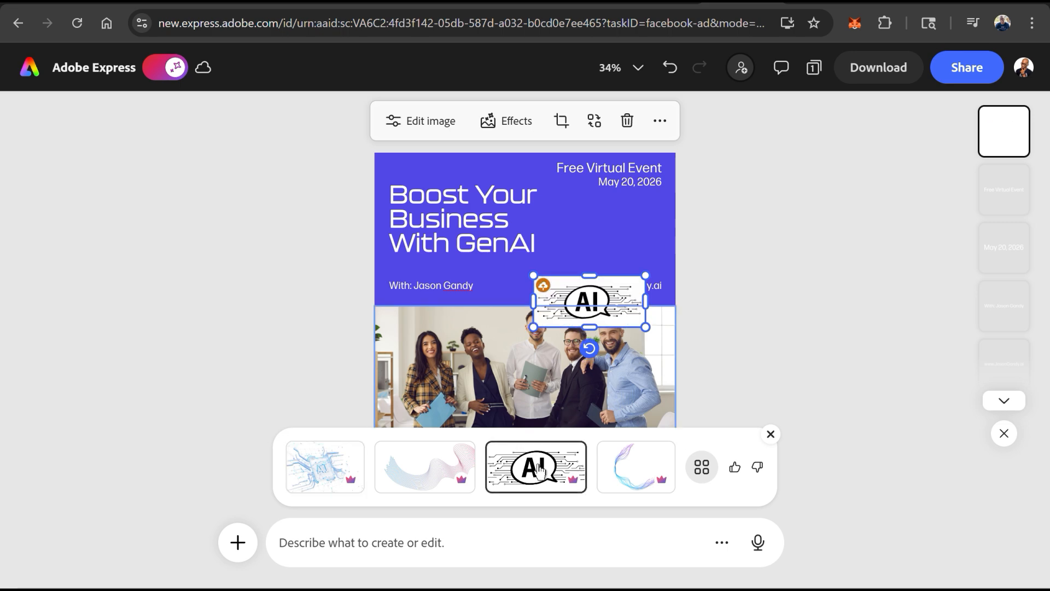
left_click(422, 459)
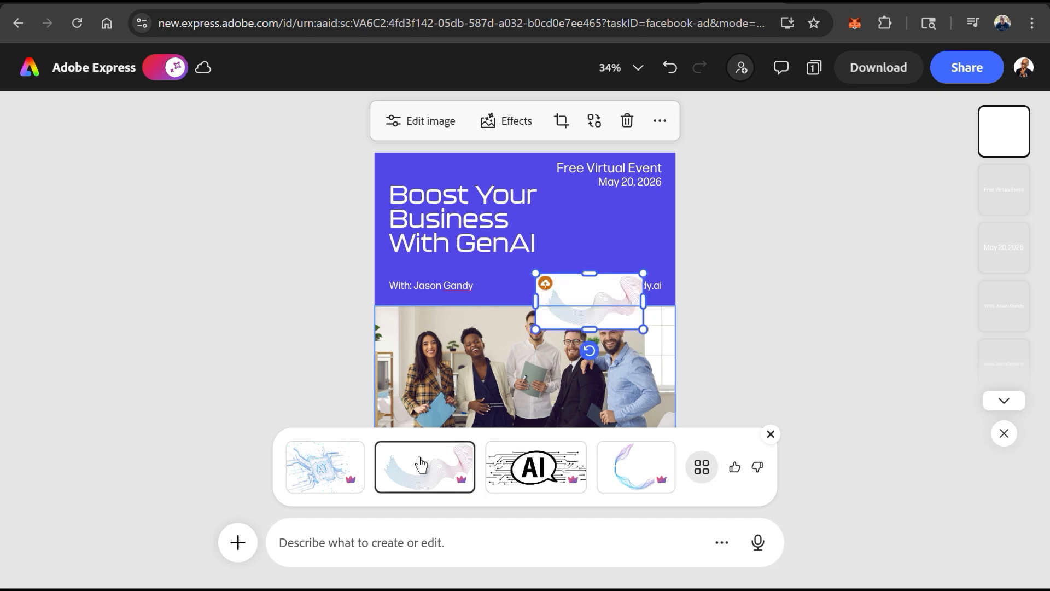
left_click(612, 464)
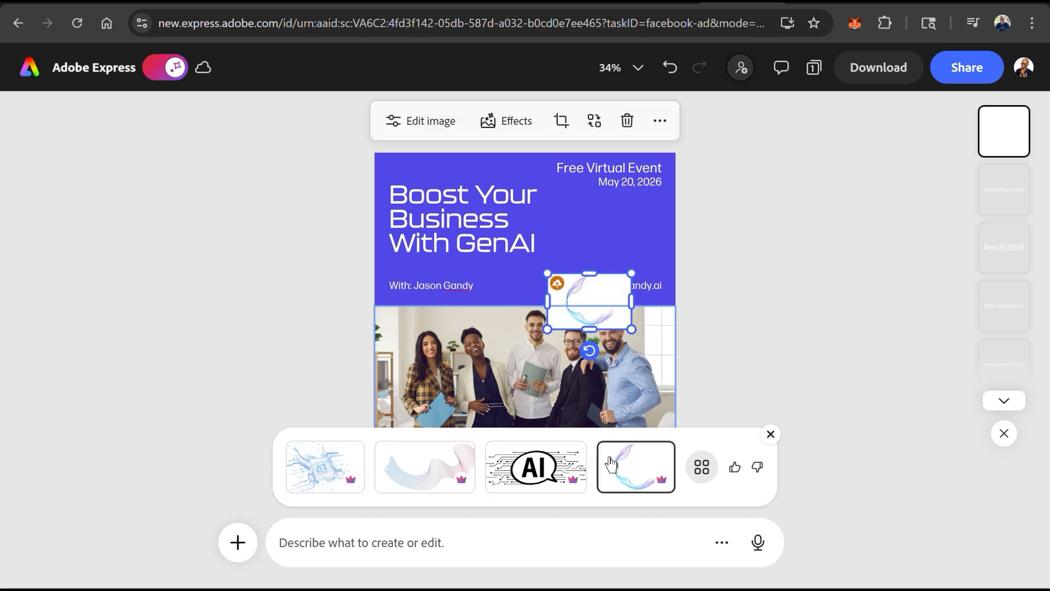
left_click(532, 447)
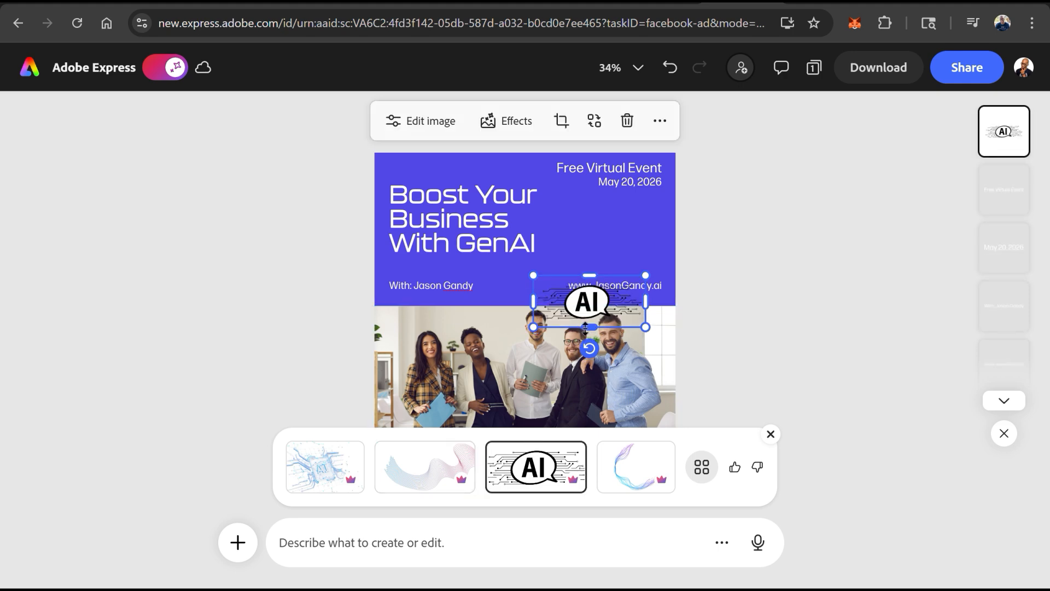
left_click_drag(599, 324, 608, 235)
left_click(706, 305)
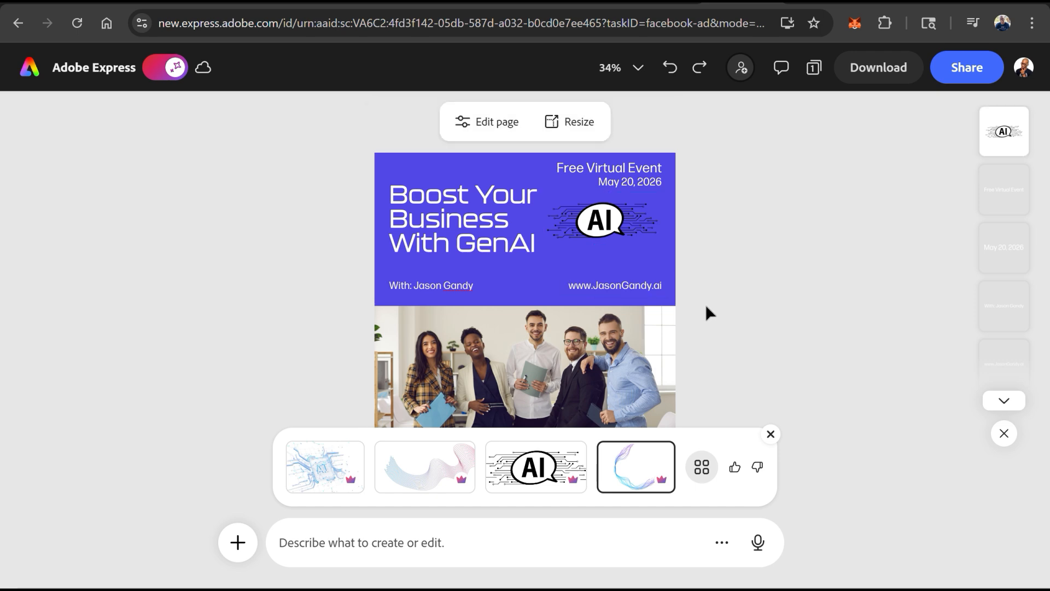
left_click(770, 434)
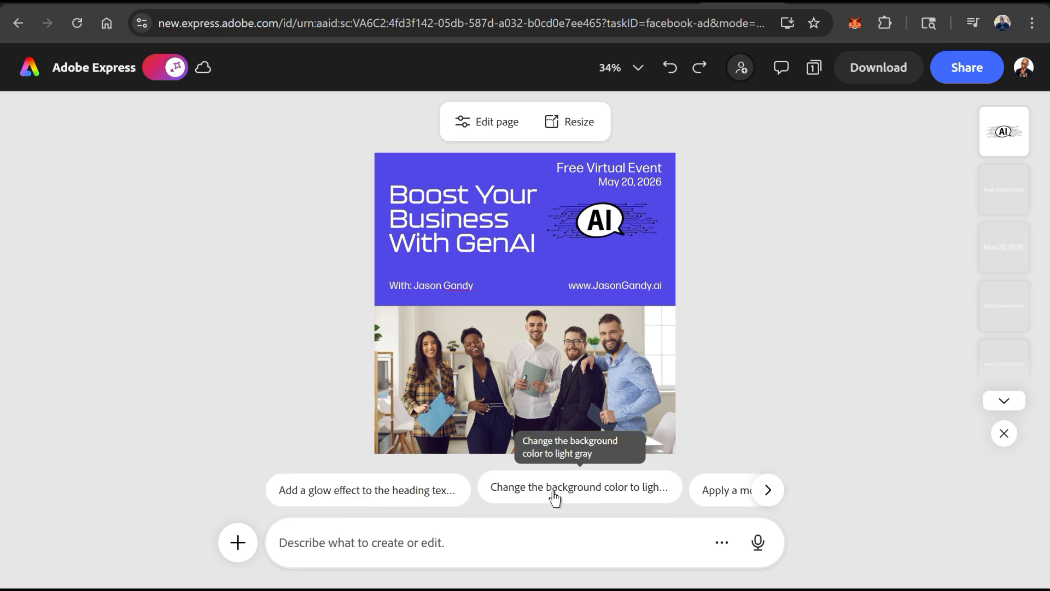
Browse the suggested prompts and have the assistant add a glow effect to the heading text "Boost Your Business With GenAI", keeping the Glow style
left_click(768, 490)
left_click(768, 495)
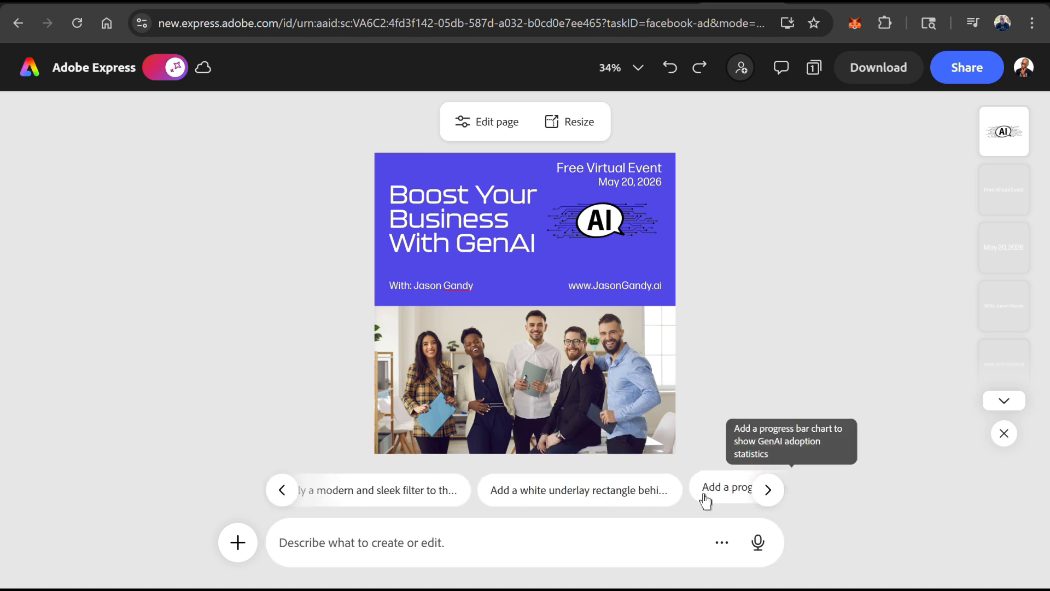
left_click(772, 495)
left_click(272, 498)
left_click(272, 498)
left_click(273, 498)
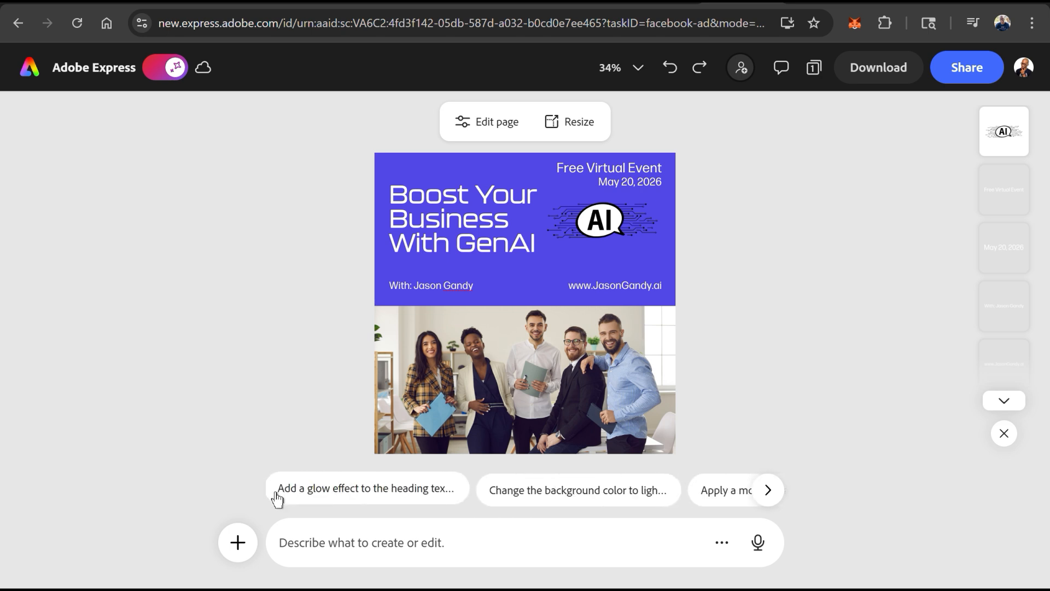
left_click(391, 498)
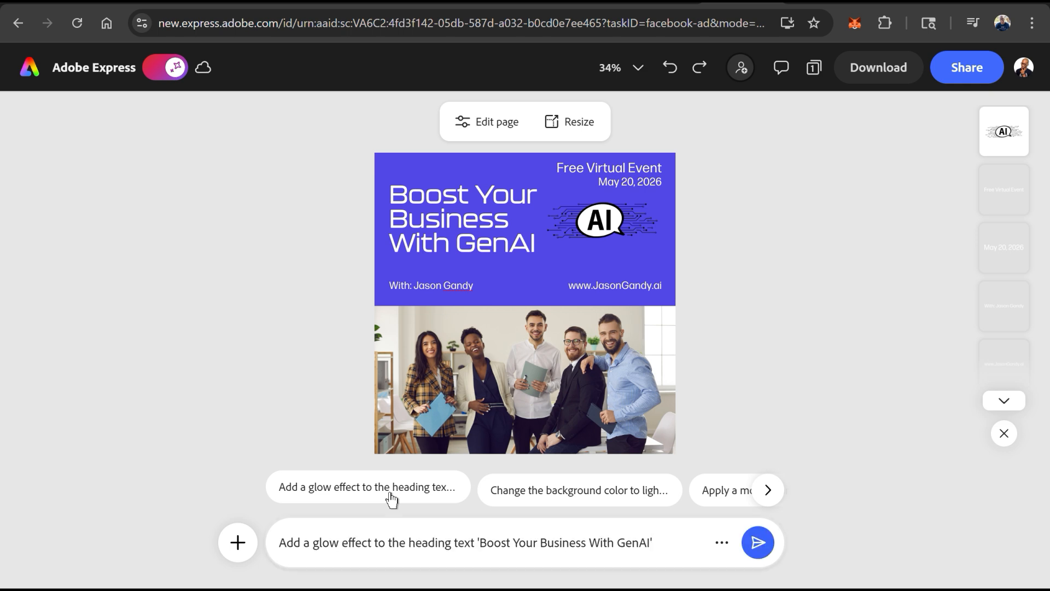
left_click(756, 544)
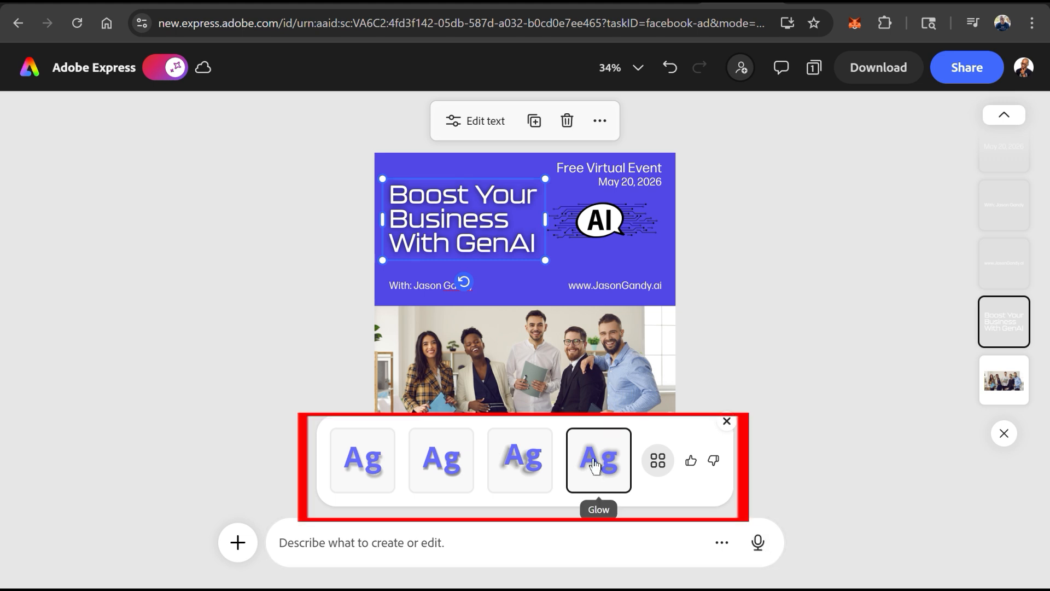
left_click(726, 422)
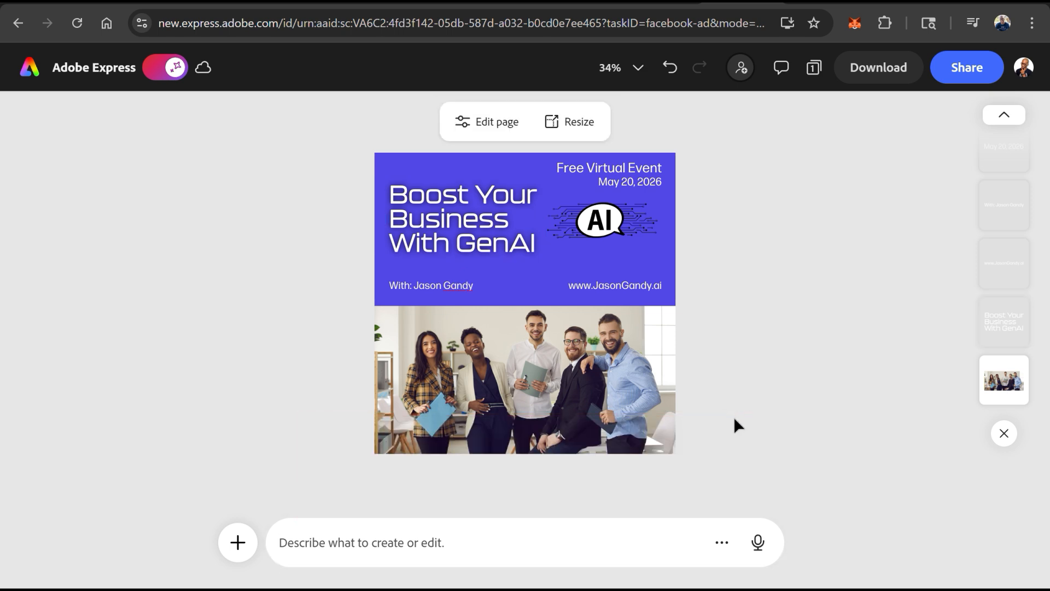
Ask the AI Assistant to "Change bottom image to AI related image", compare the suggestions, and keep the robotic hand touching a laptop keyboard
left_click(491, 541)
type("Change bottom image to AI related image")
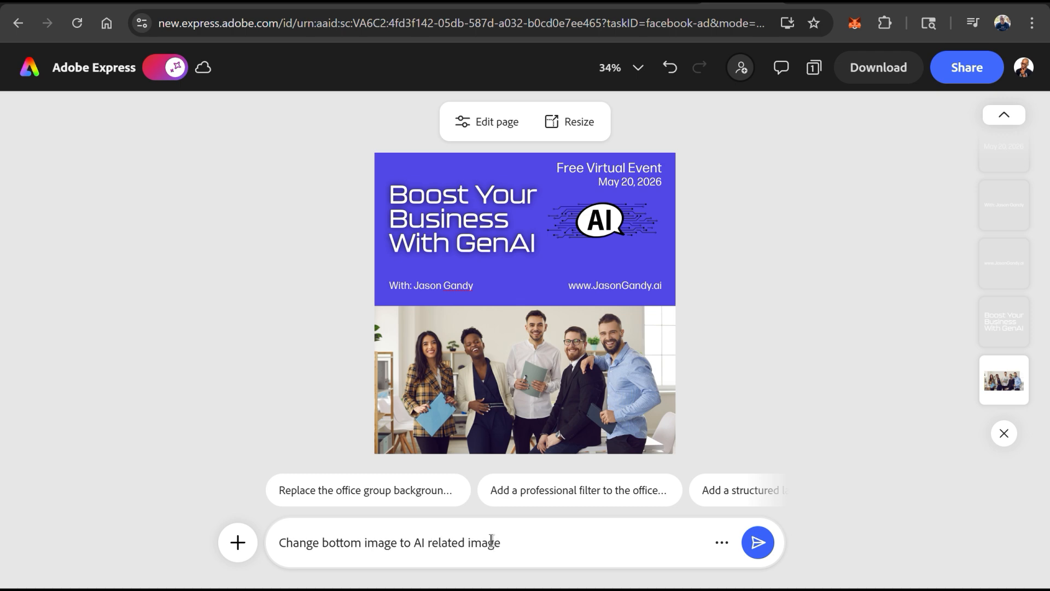
left_click(770, 551)
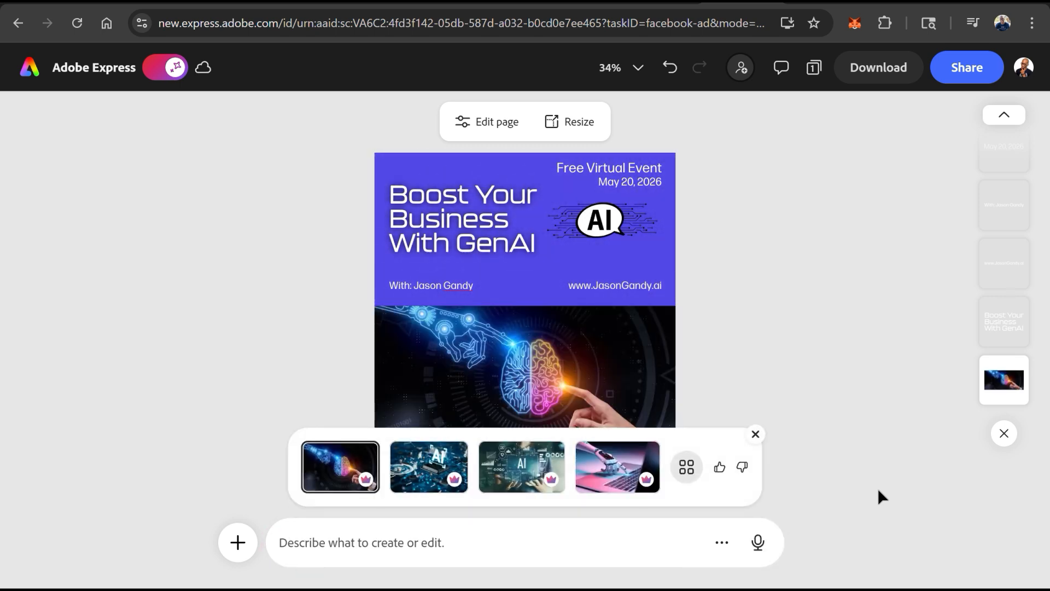
left_click(431, 468)
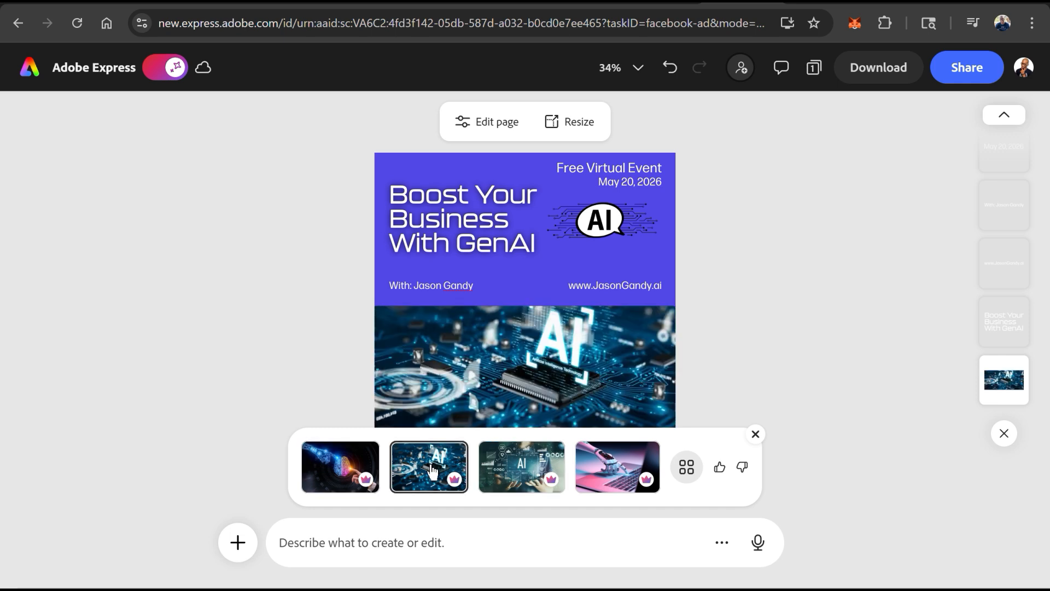
left_click(530, 470)
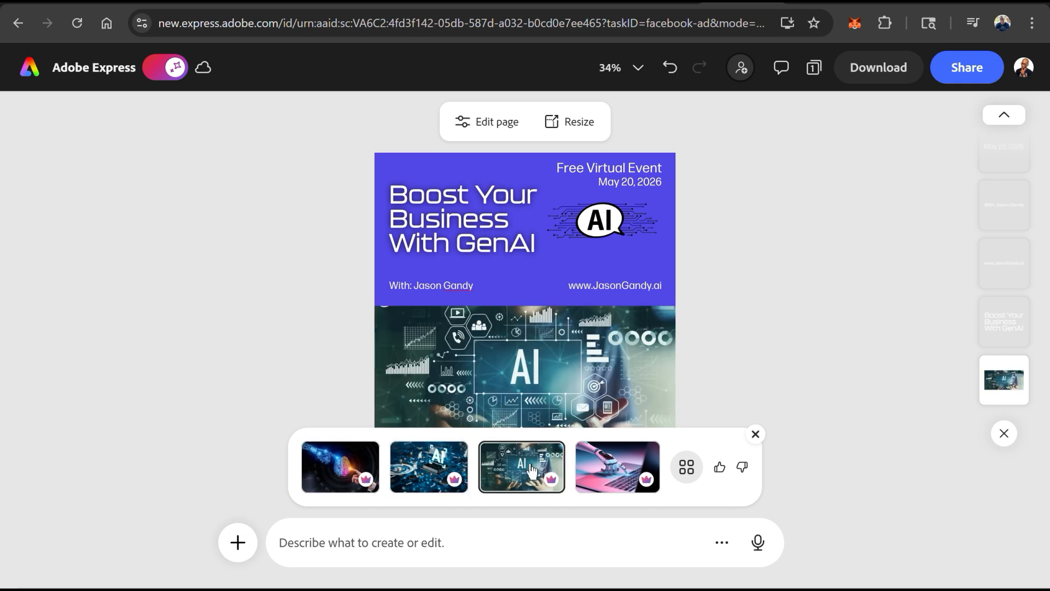
left_click(612, 464)
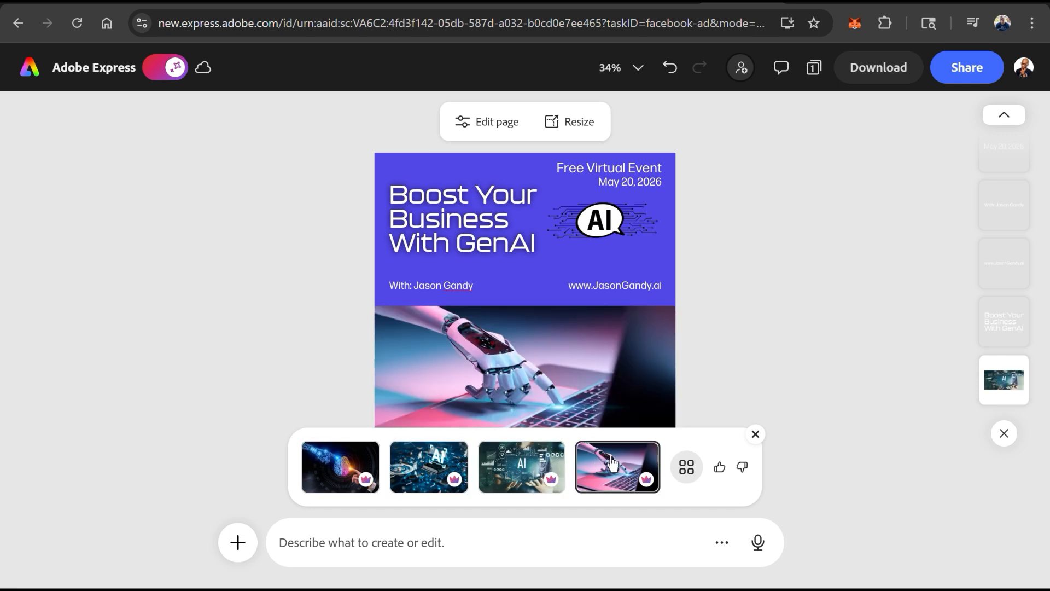
left_click(756, 432)
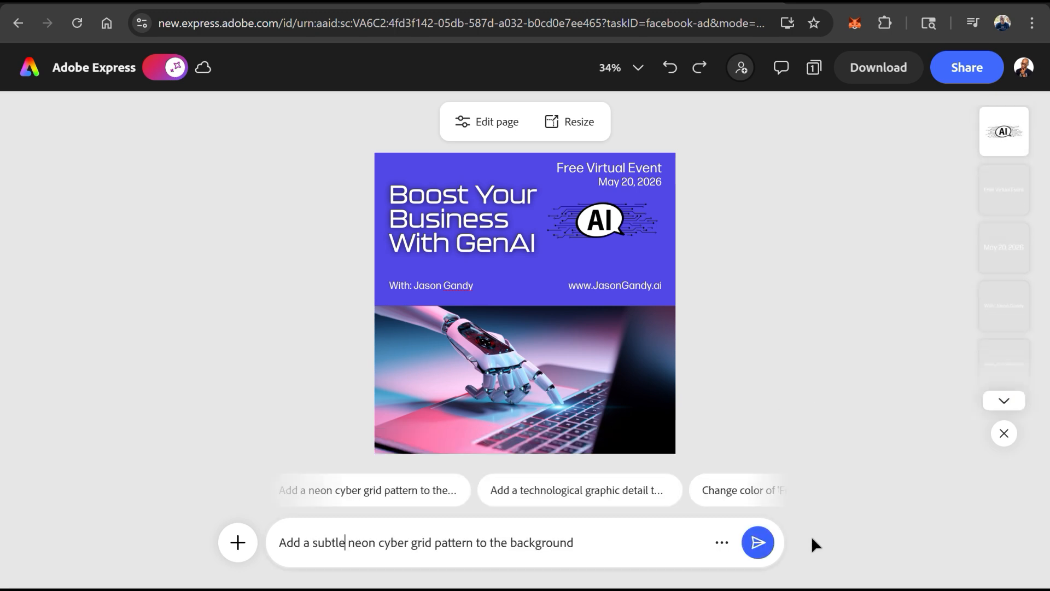
Have the assistant "Add a subtle neon cyber grid pattern to the background" and keep the dark blue variation with floating geometric shapes
left_click(765, 554)
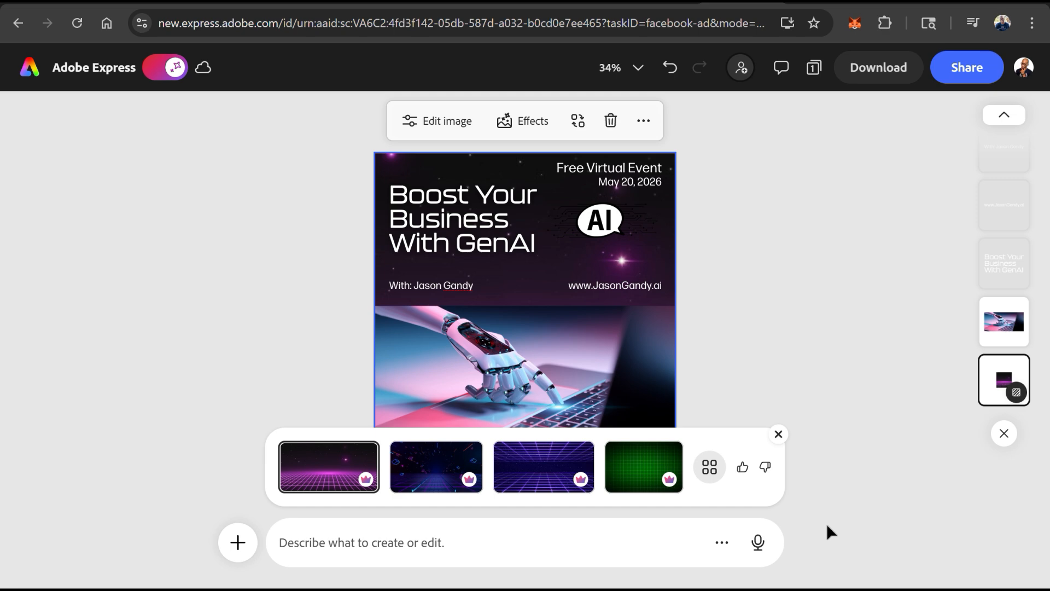
left_click(438, 479)
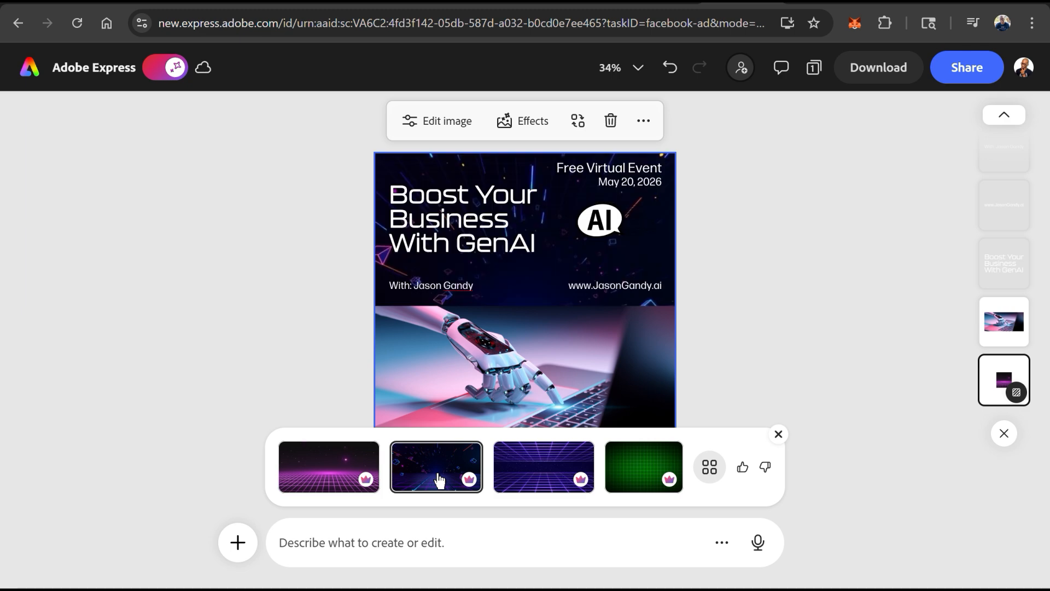
left_click(793, 344)
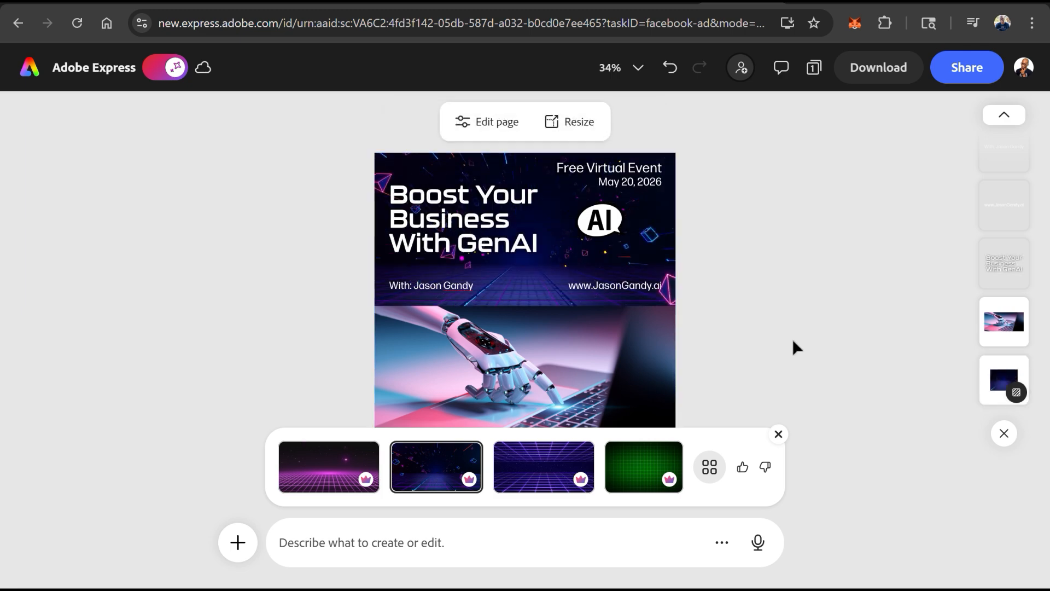
left_click(779, 434)
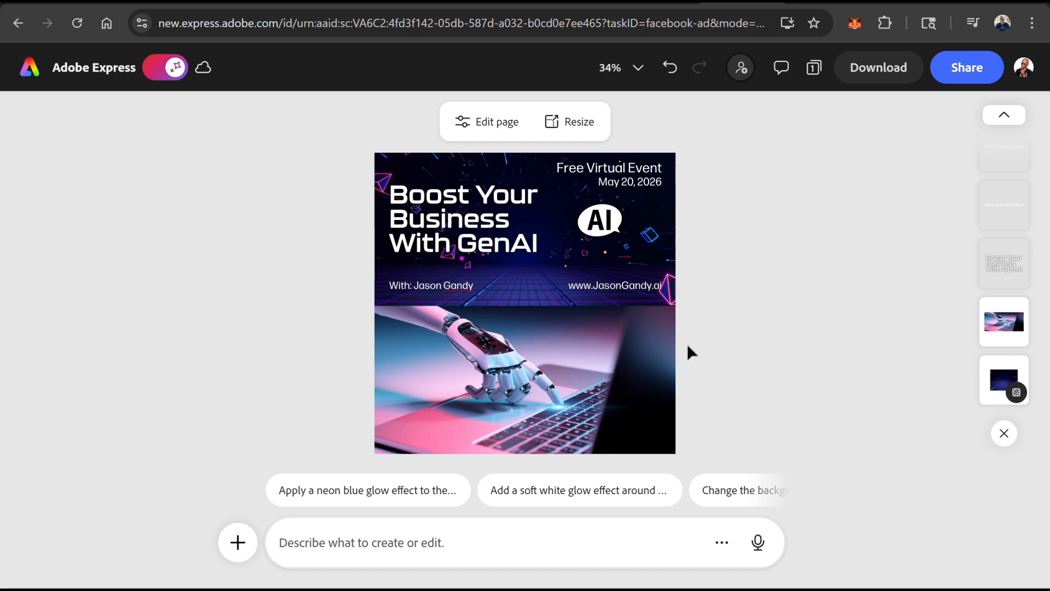
Turn off the AI Assistant to work in the full editor, deselect the robotic hand graphic, and undo the last change
left_click(154, 80)
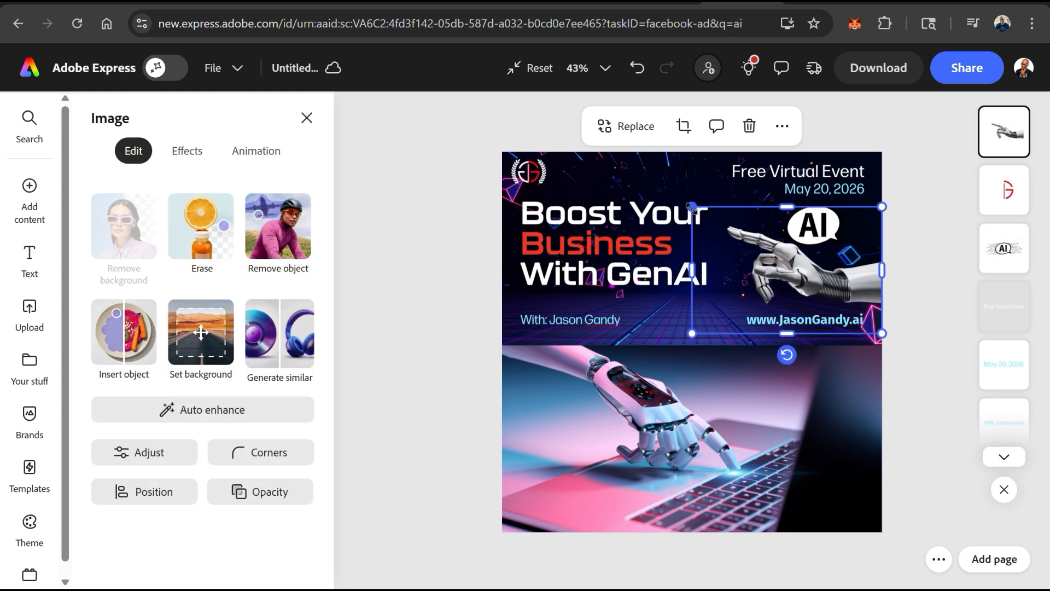
left_click(906, 366)
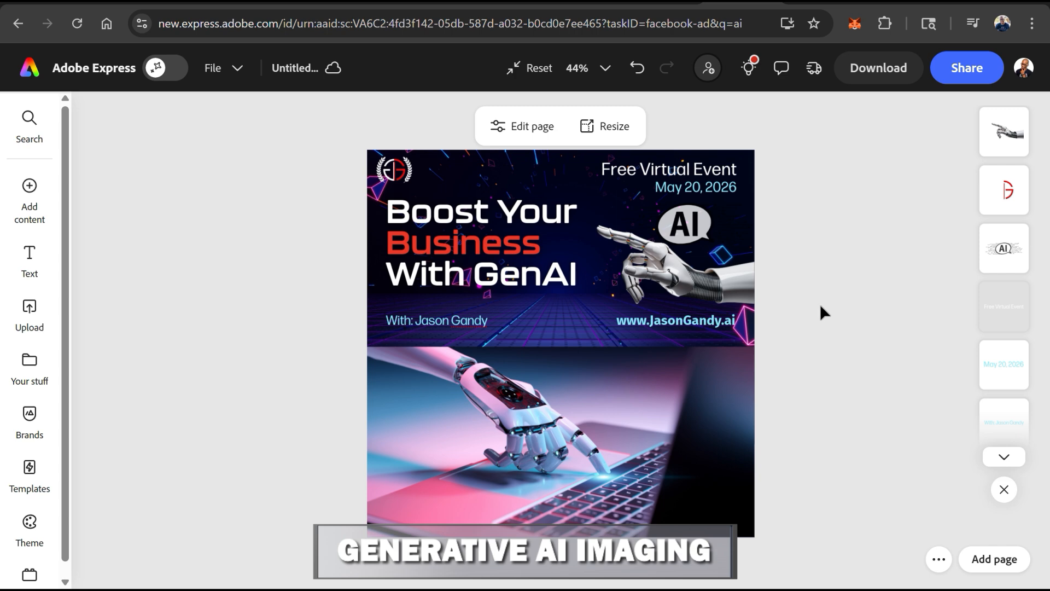
key("ctrl+z")
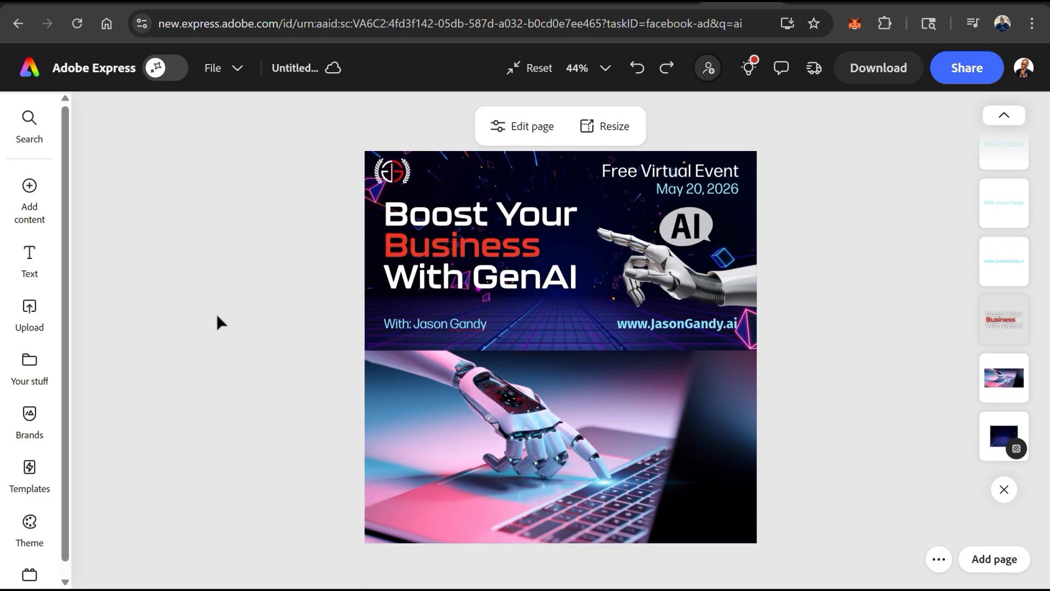
Look through the Generative AI categories and start a new generated image in the Widescreen (16:9) size
left_click(39, 206)
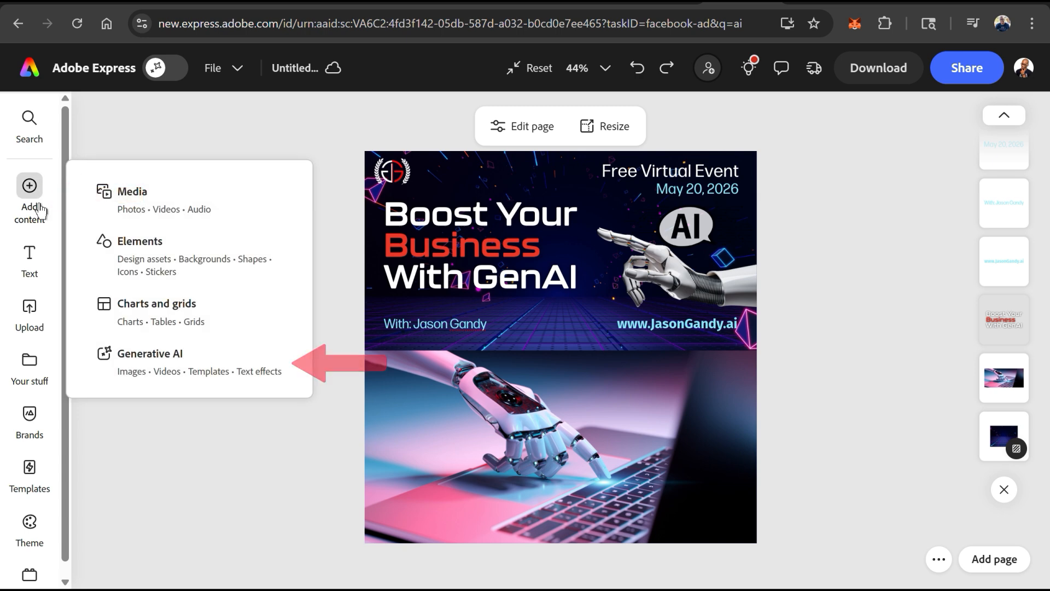
left_click(167, 386)
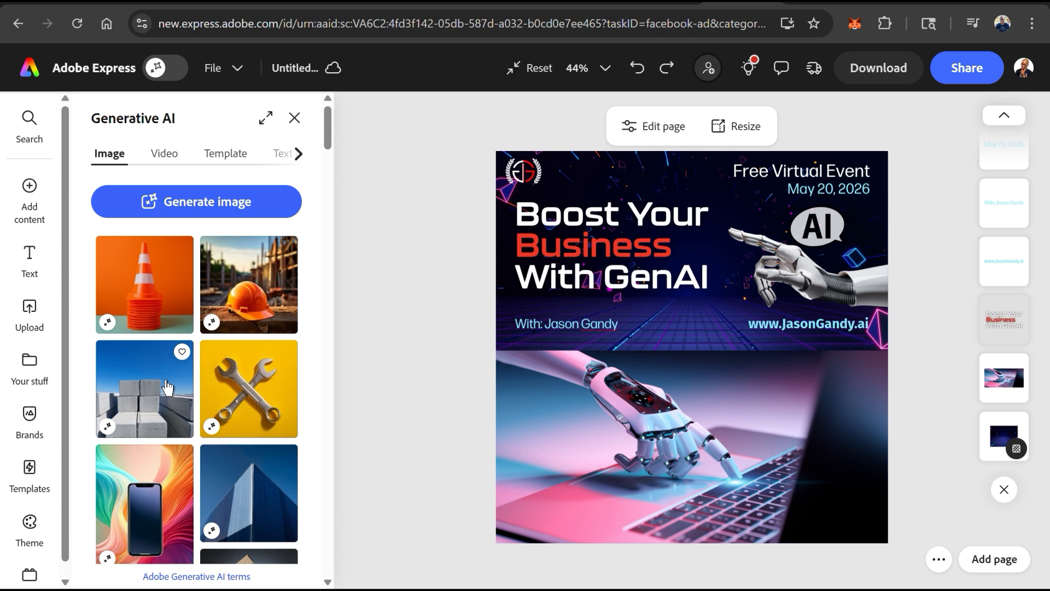
left_click(299, 153)
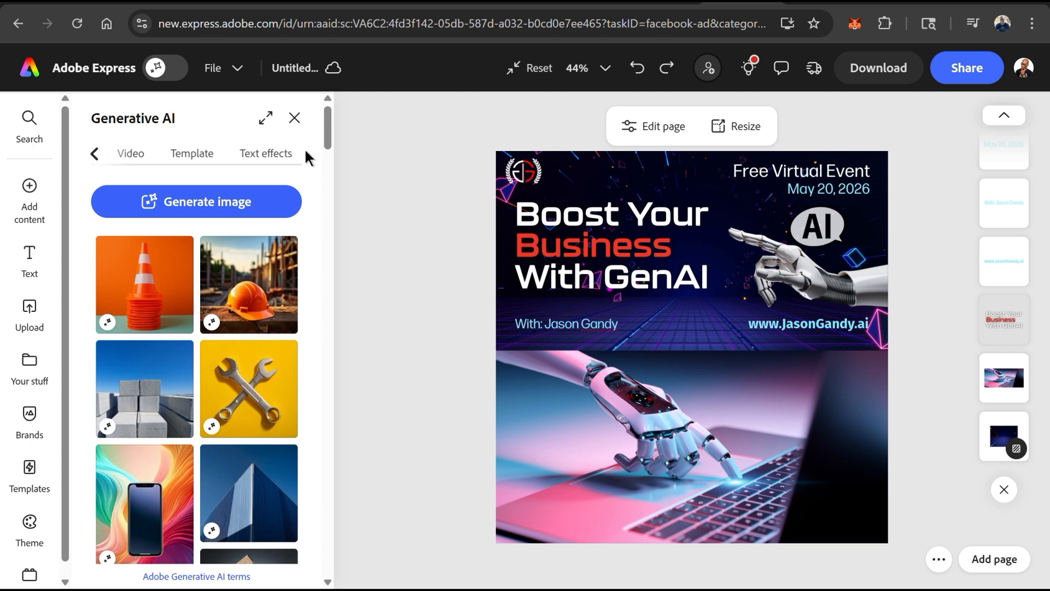
left_click(94, 155)
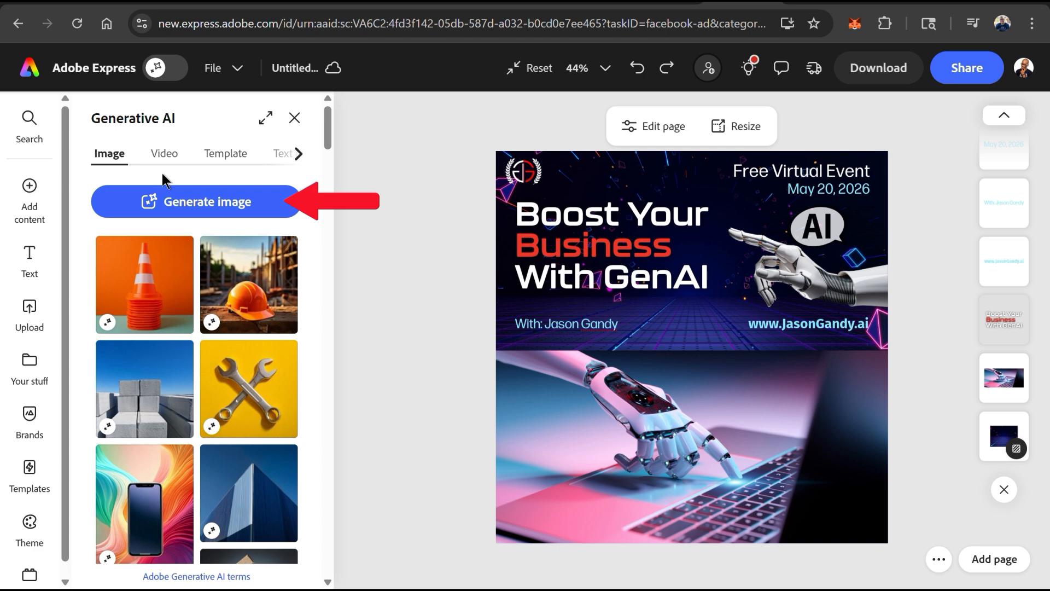
left_click(190, 213)
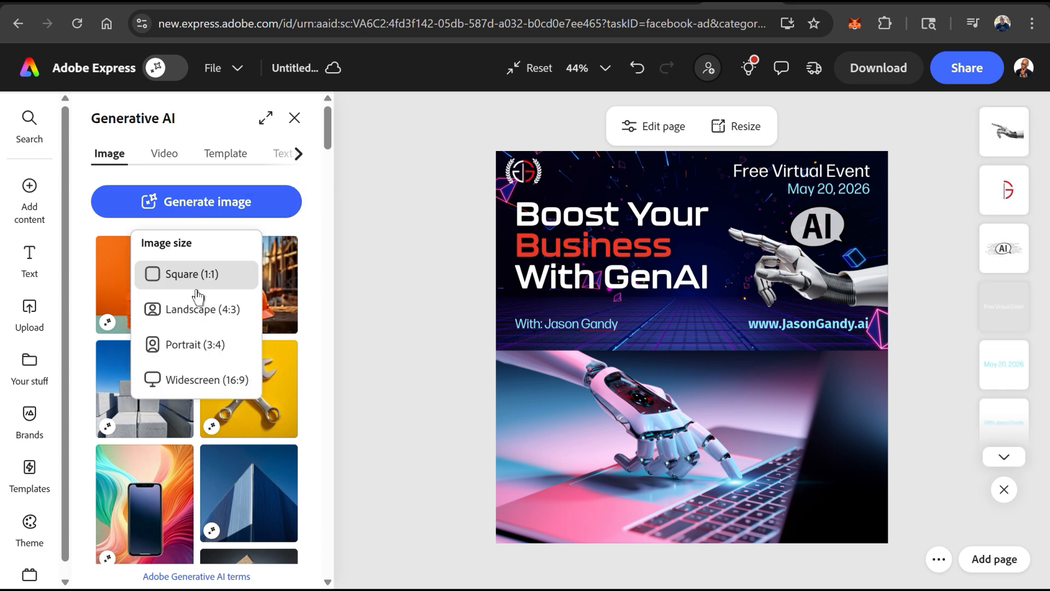
left_click(214, 380)
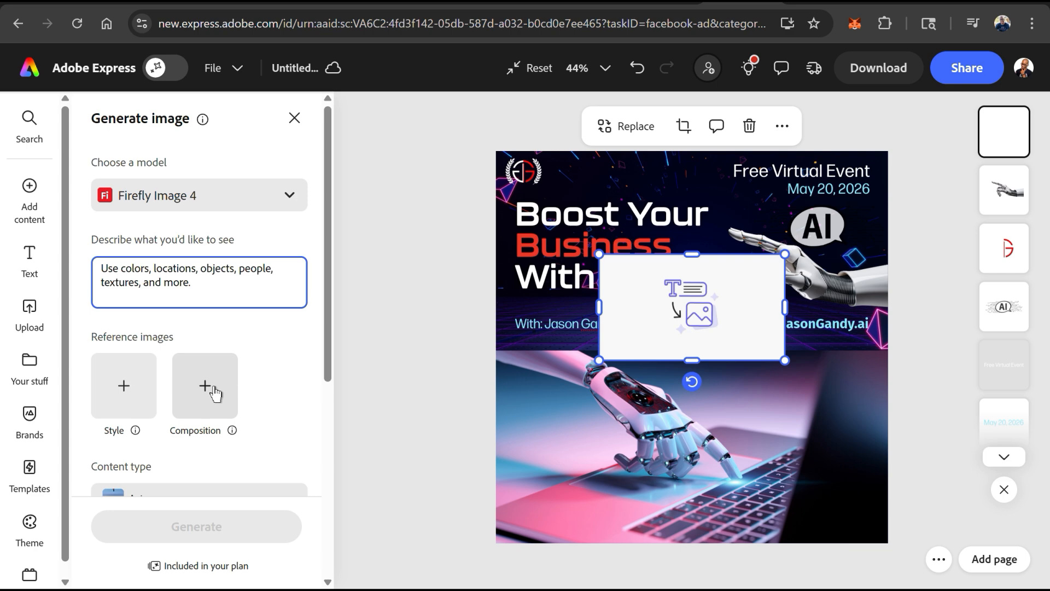
Enlarge the generated-image placeholder to the full width of the ad and move it over the bottom robotic hand photo
left_click_drag(600, 360, 498, 420)
left_click_drag(787, 419, 889, 476)
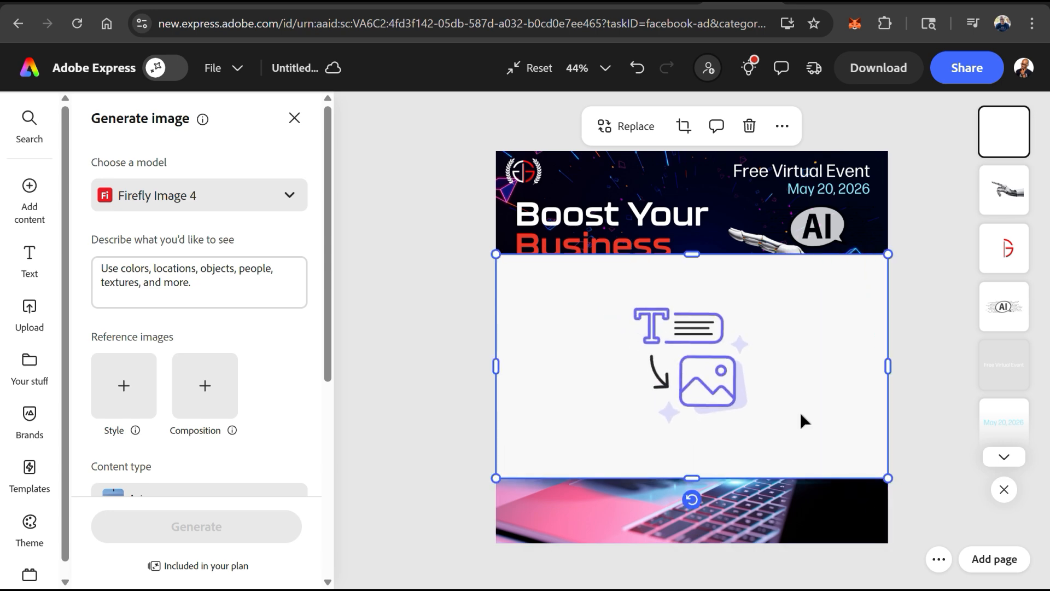
left_click_drag(733, 307, 732, 370)
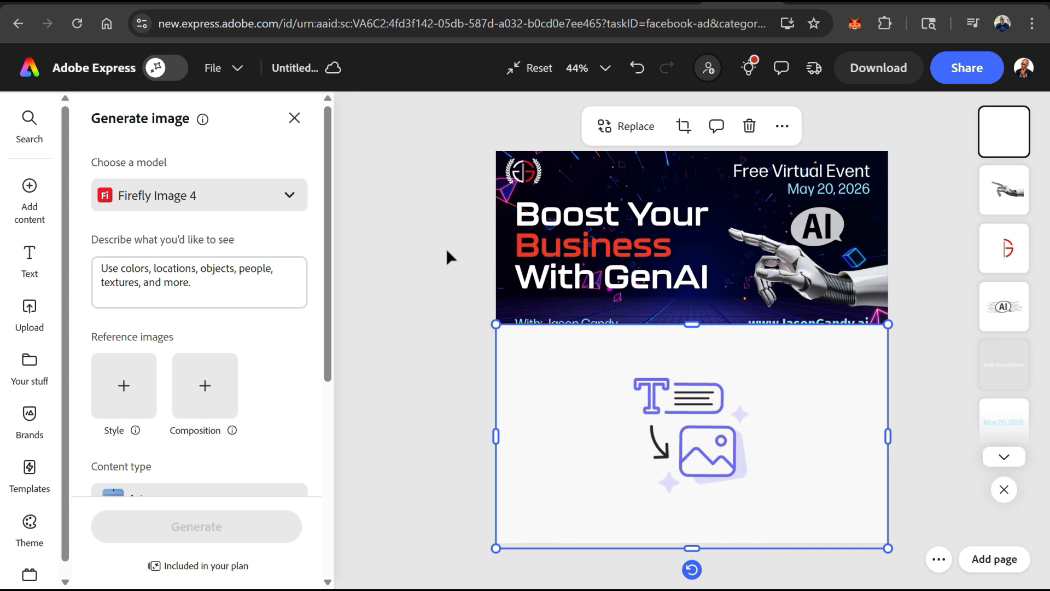
Review the available Adobe and non-Firefly image generation models and keep Firefly Image 4
left_click(290, 198)
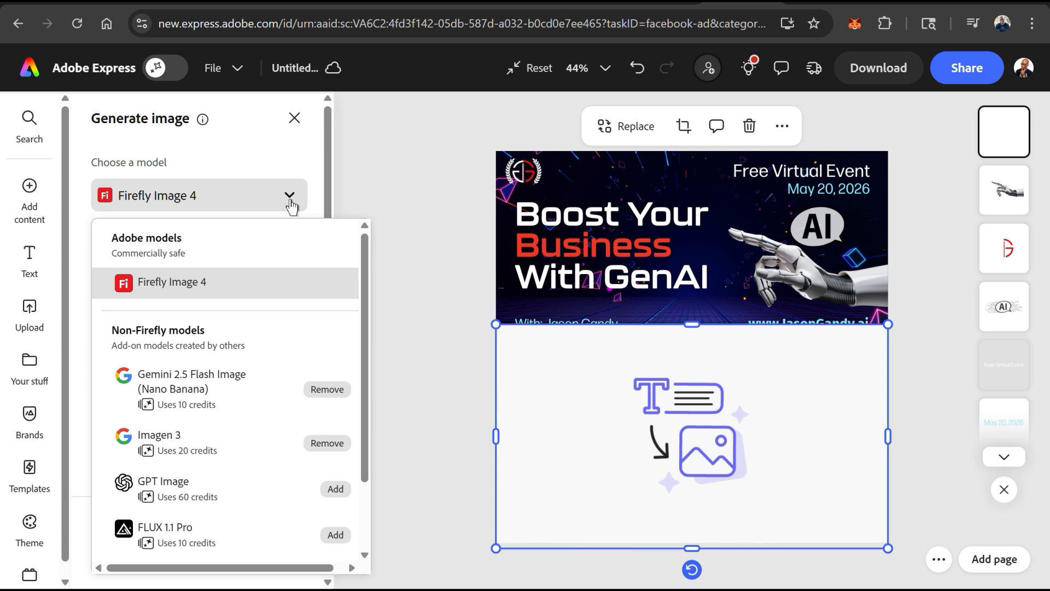
scroll(297, 265, "down", 2)
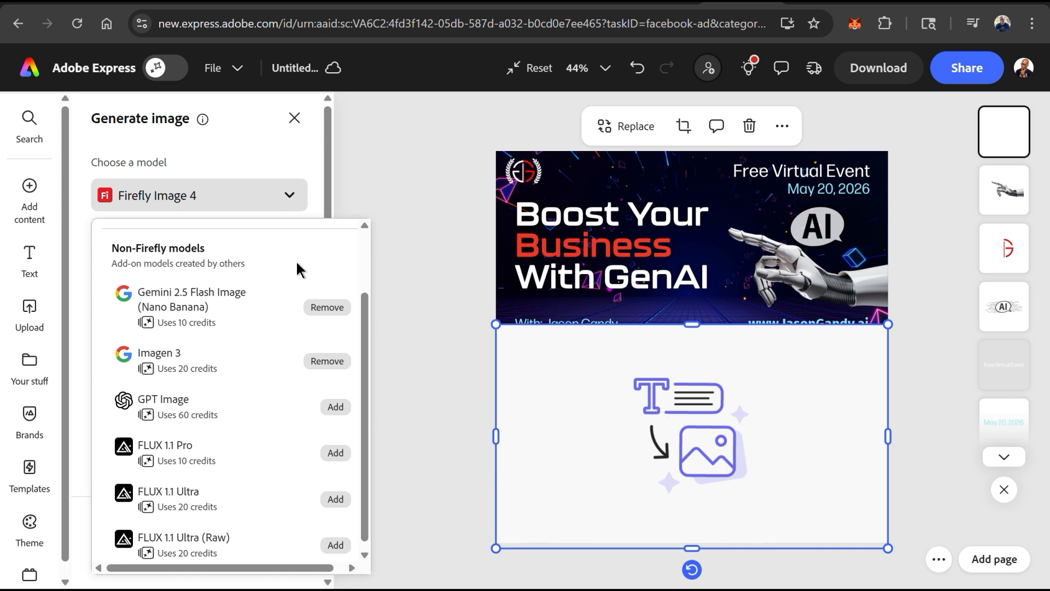
scroll(297, 266, "up", 2)
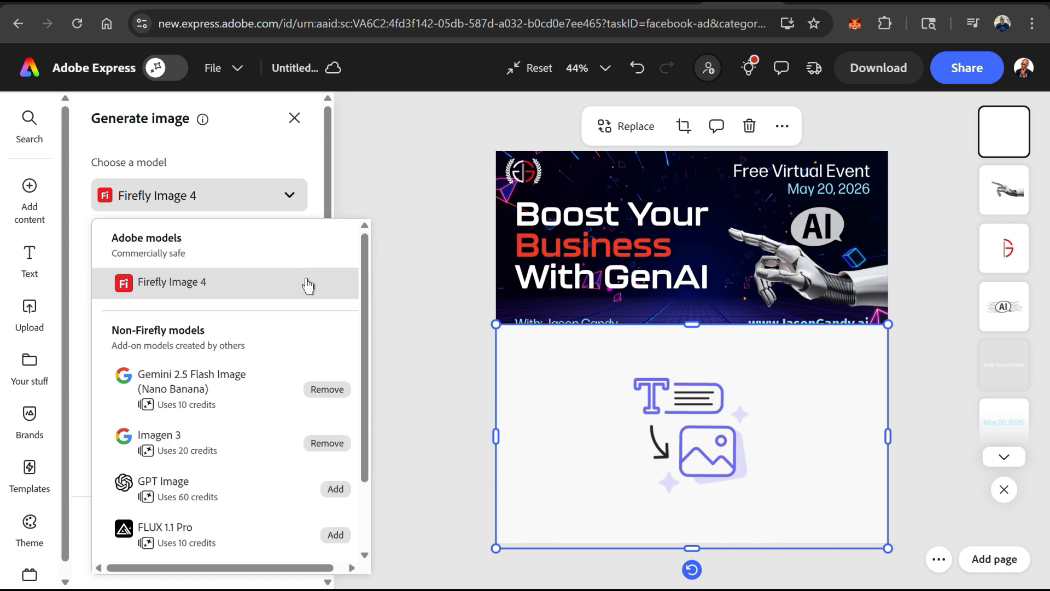
left_click(308, 284)
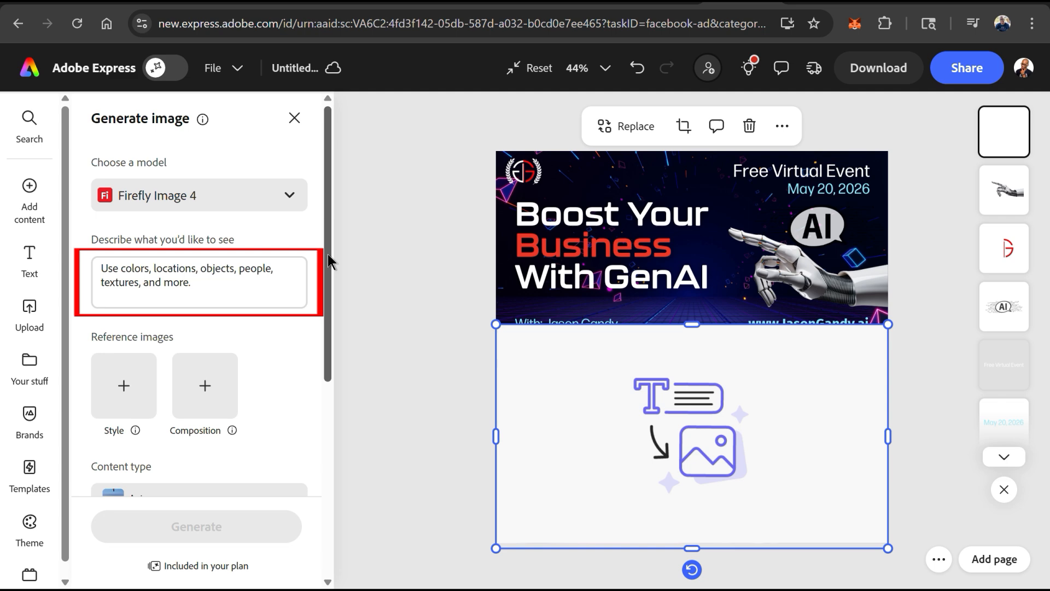
Describe the image as conceptual art emphasizing transformation and rapid scaling, "in a clean, minimalist design suitable for an ad cover"
left_click(244, 295)
type("conceptu")
key("BackSpace")
type("ual art dipe")
key("BackSpace")
type("ic")
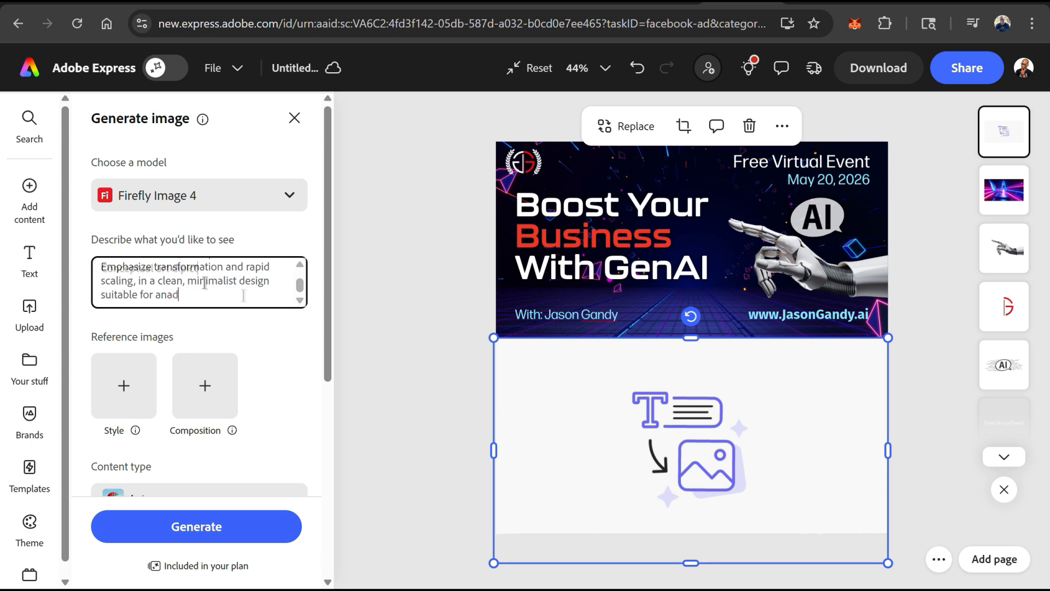
key("BackSpace")
key("BackSpace")
type("ad cover.")
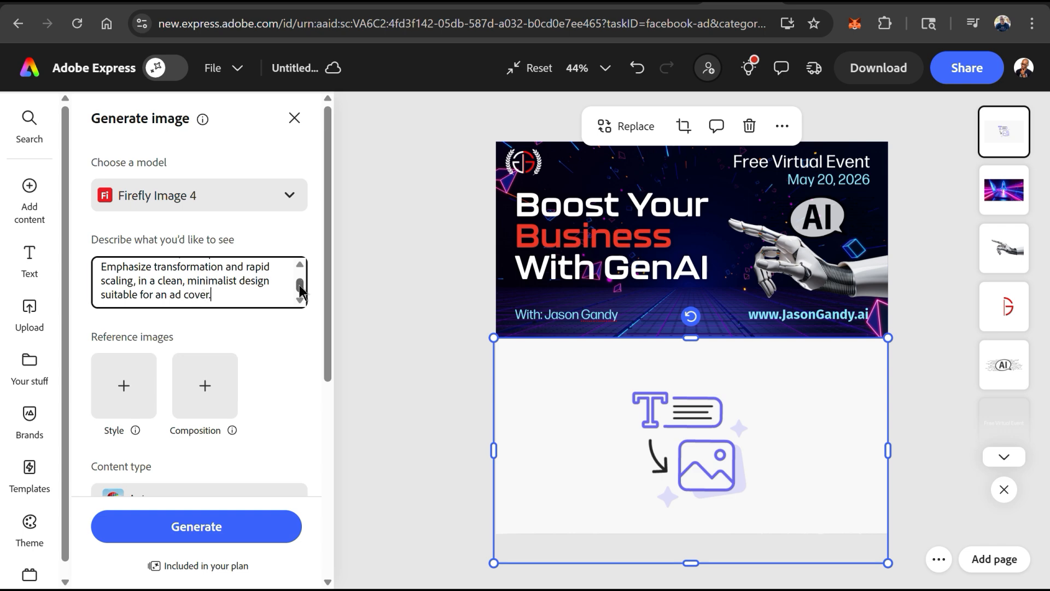
Browse the Popular and Movements styles, apply the Digital art style with the content type on Auto, and generate the image
left_click_drag(300, 291, 313, 323)
scroll(313, 323, "down", 3)
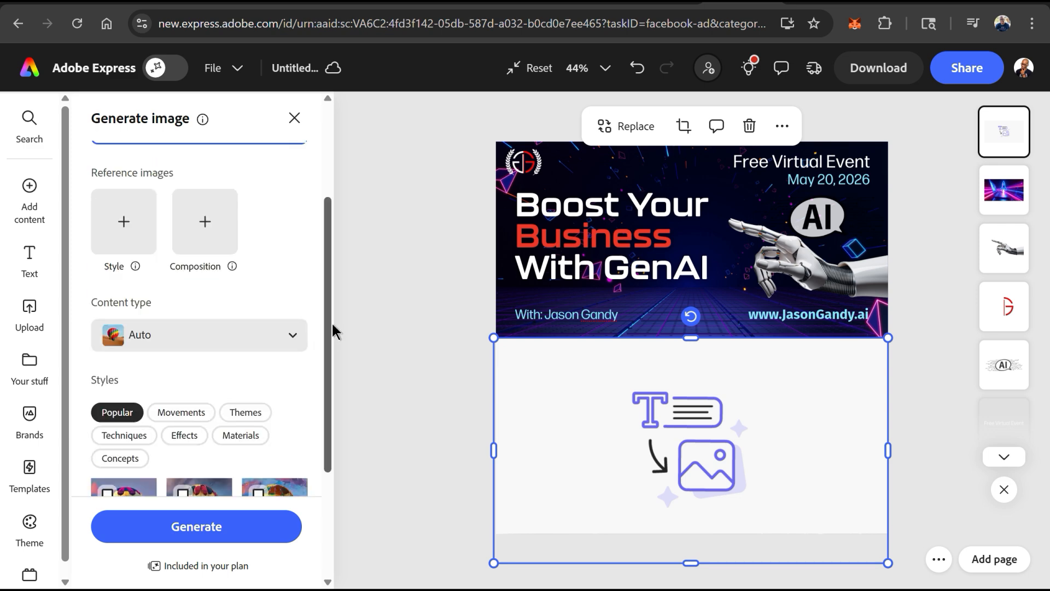
left_click_drag(325, 311, 336, 392)
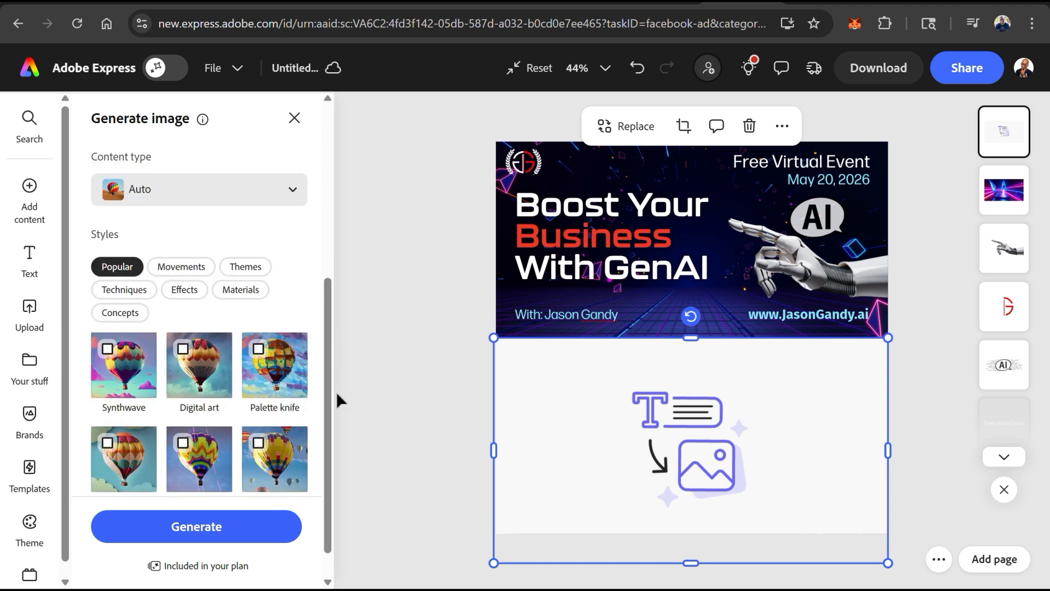
left_click(189, 270)
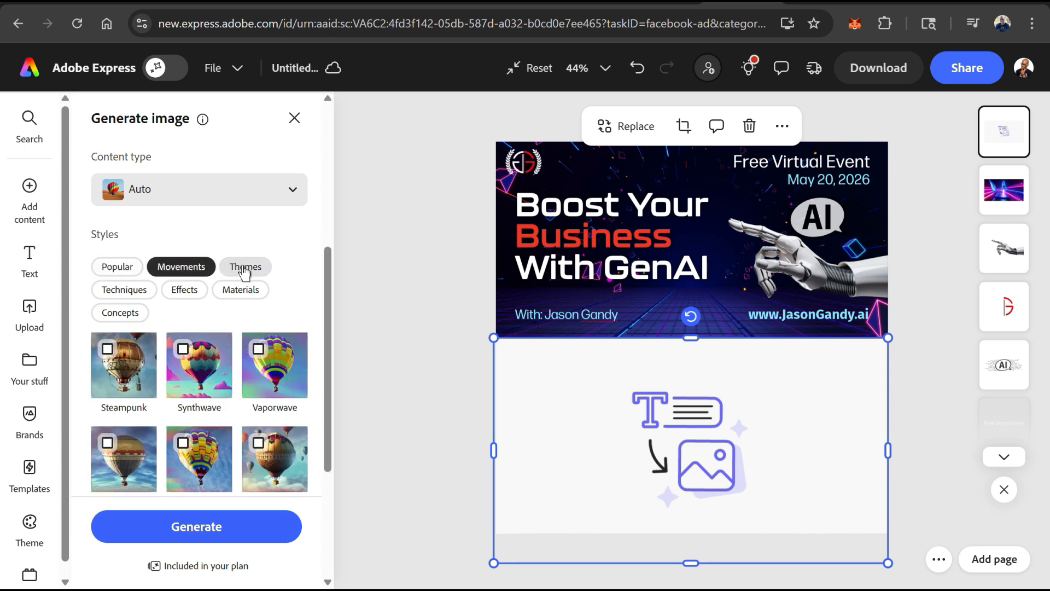
left_click_drag(327, 306, 327, 345)
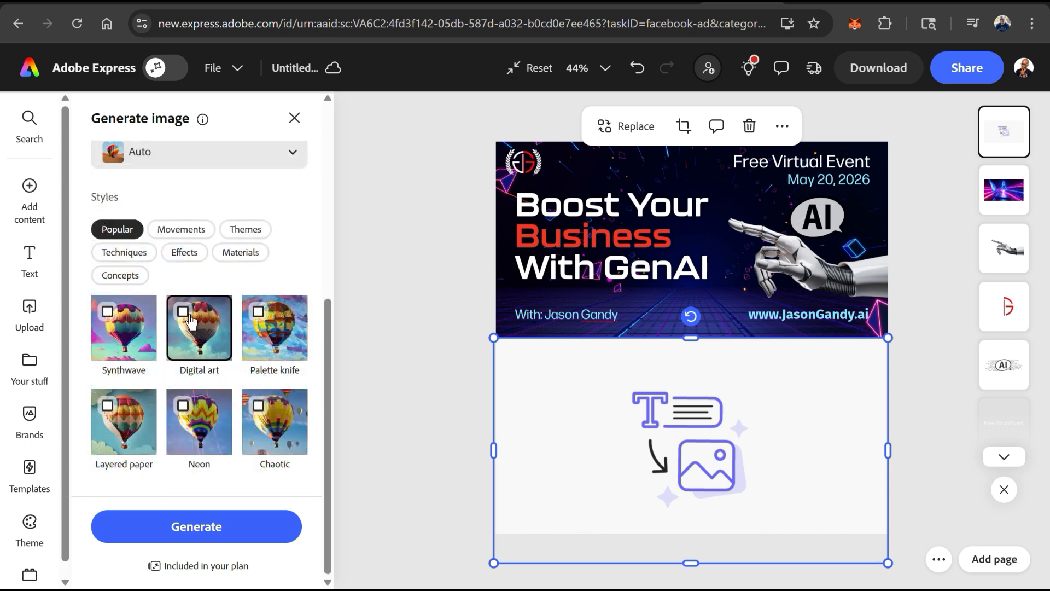
left_click(184, 316)
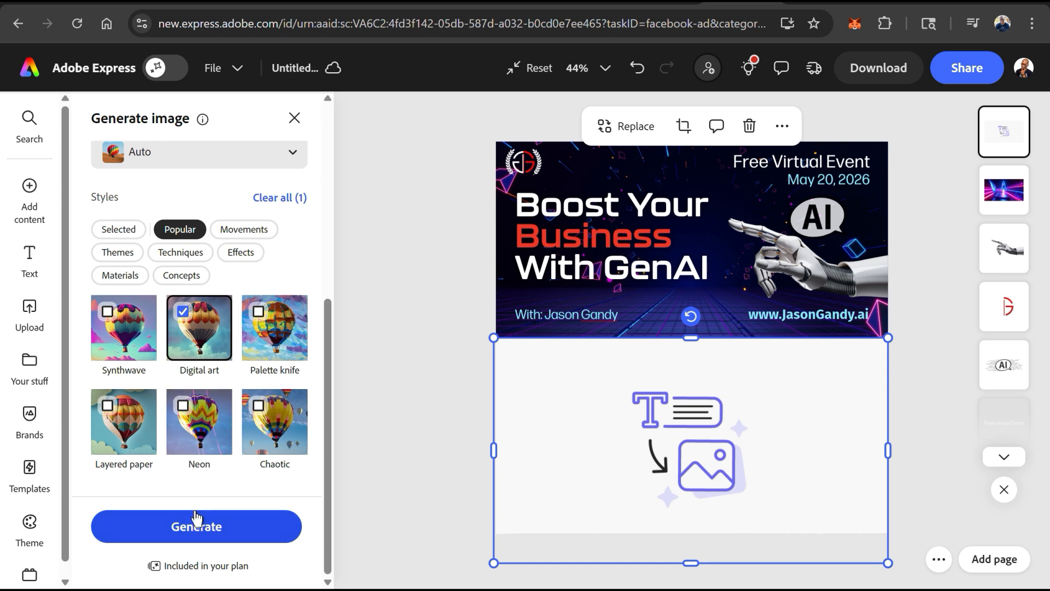
left_click(213, 538)
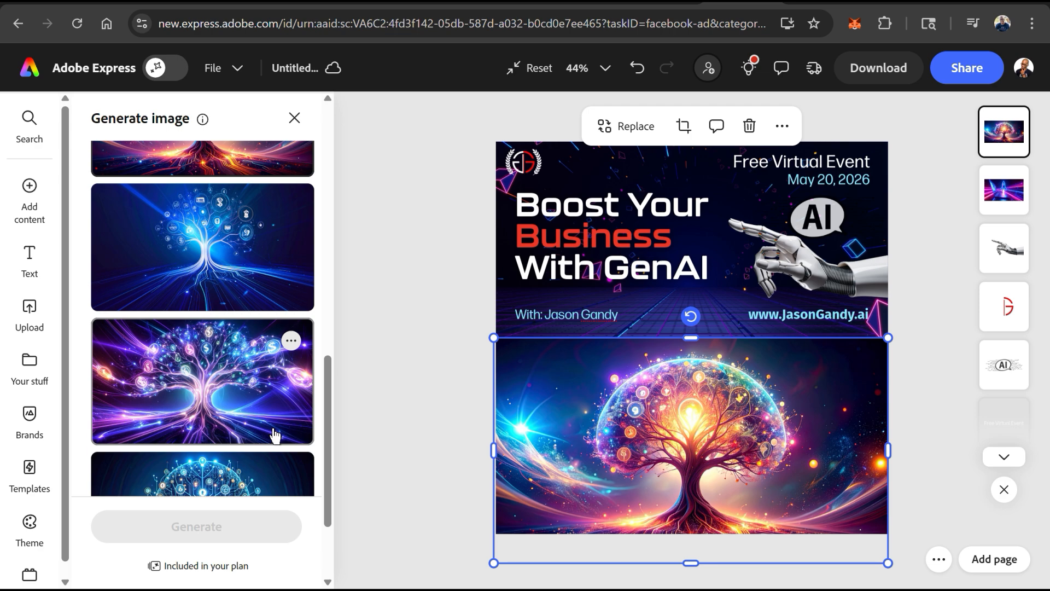
Compare the generated tree variations, apply the blue circuit-board tree with glowing orange roots, and enlarge it to fill the ad's lower half
scroll(275, 436, "up", 2)
left_click(274, 335)
scroll(275, 335, "down", 2)
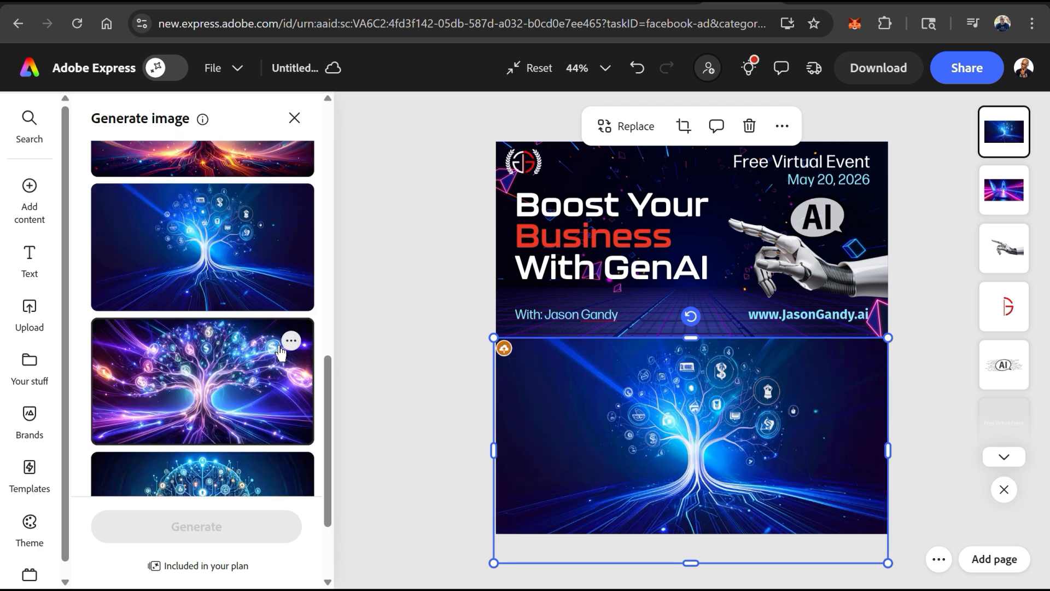
left_click(281, 353)
scroll(280, 353, "up", 1)
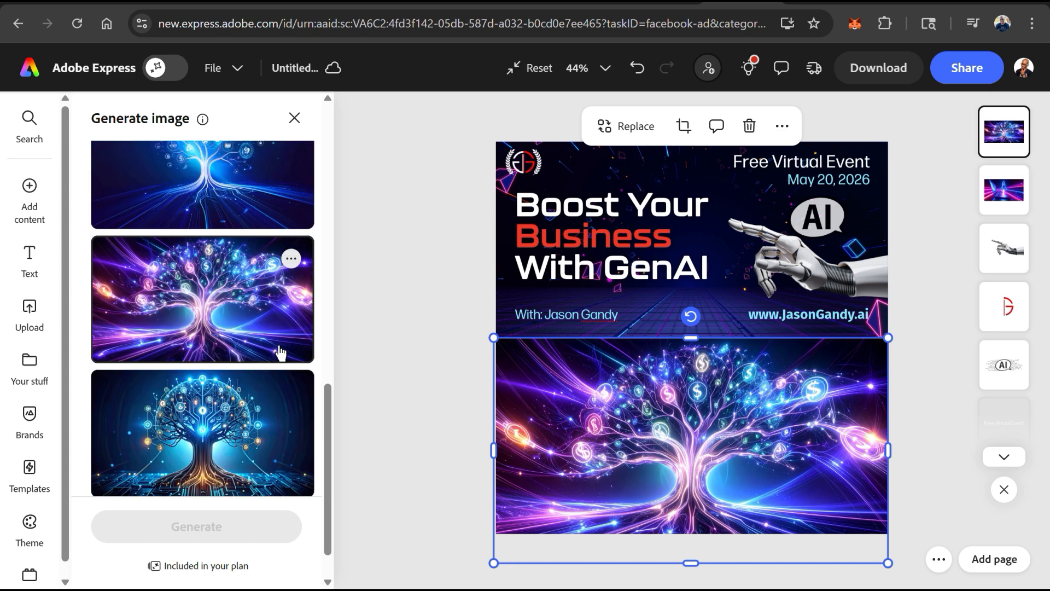
left_click(212, 337)
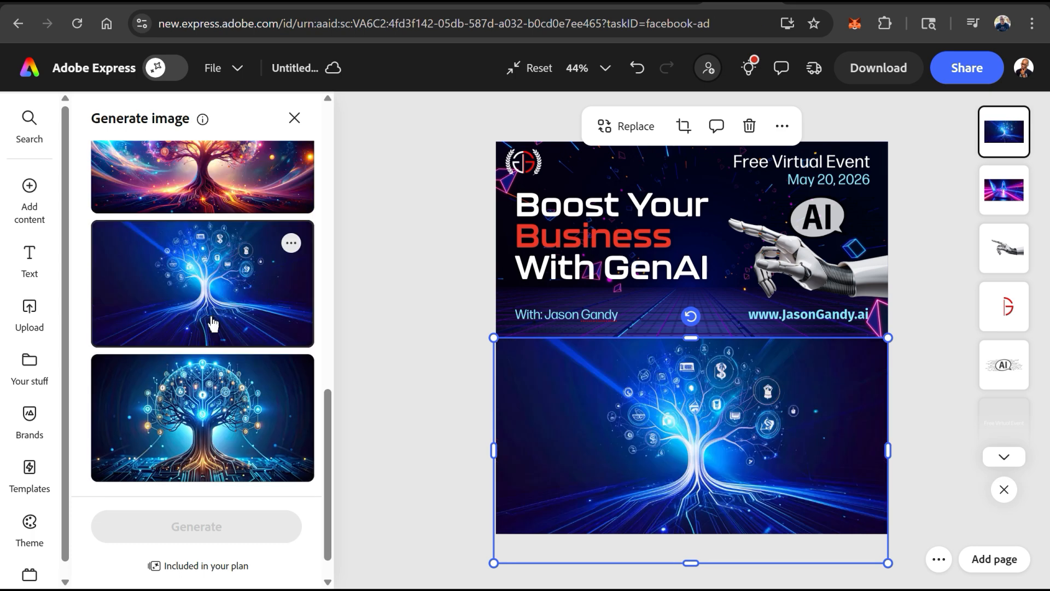
left_click(223, 380)
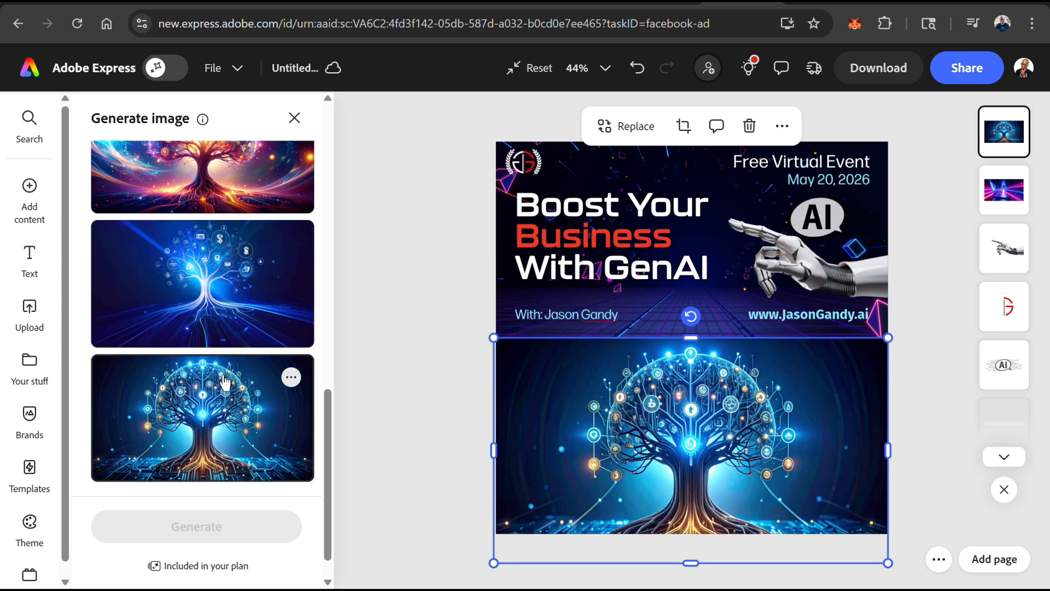
left_click_drag(494, 563, 420, 589)
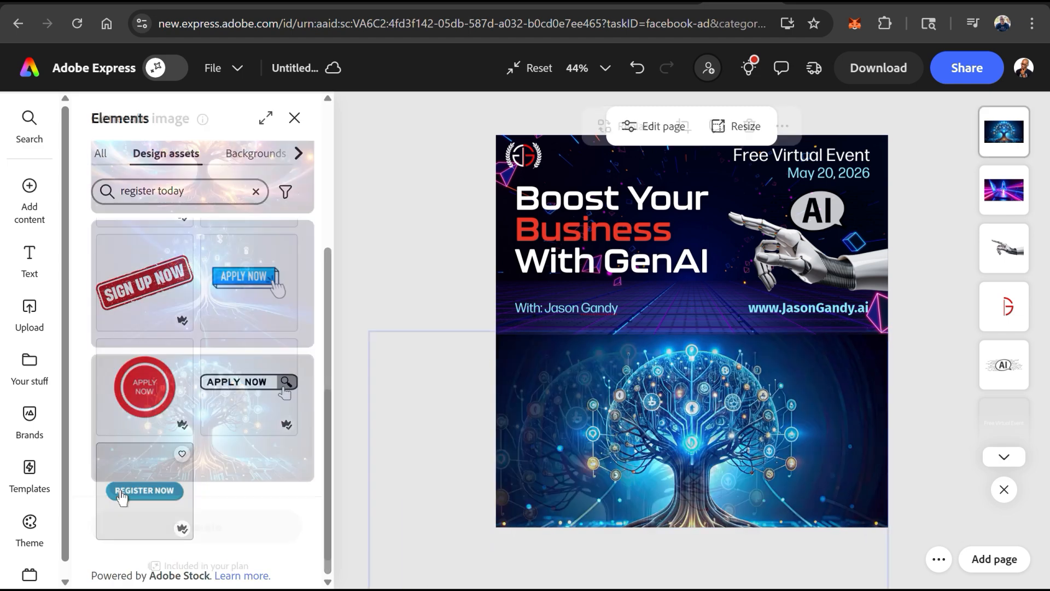
Add the blue "REGISTER NOW" button from the "register today" design assets and place it centered over the tree trunk
left_click_drag(140, 492, 663, 338)
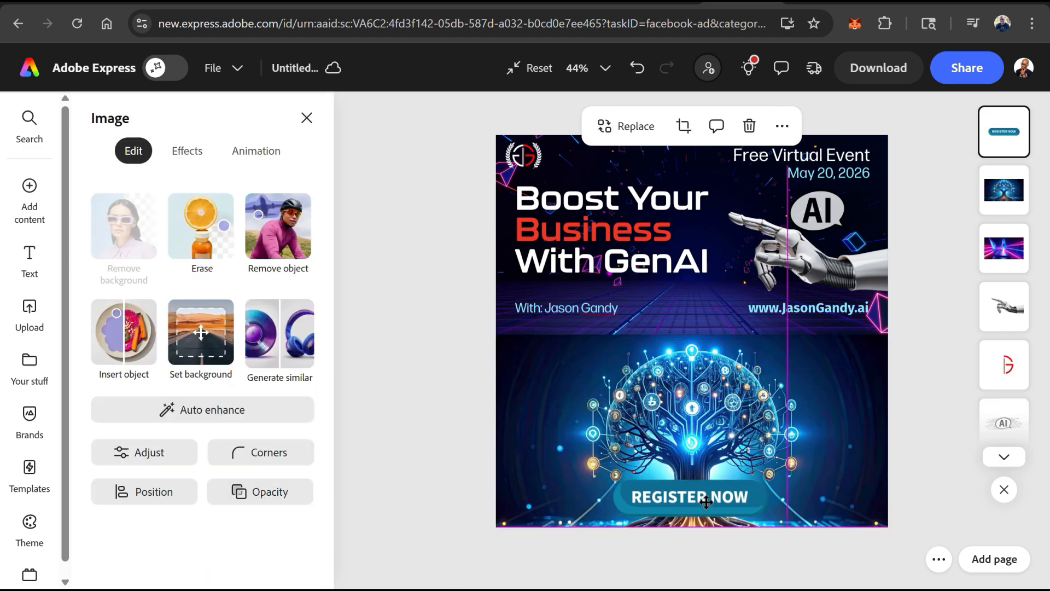
key("Escape")
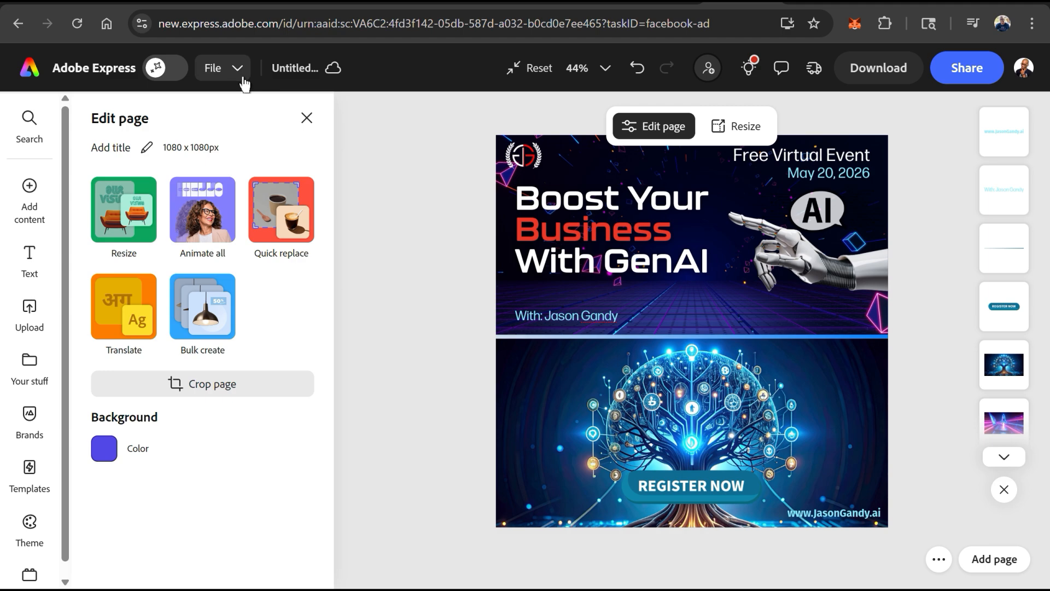
Have the AI Assistant recolor the button with the prompt "Change register now button to red"
left_click(164, 68)
type("Change register now button t")
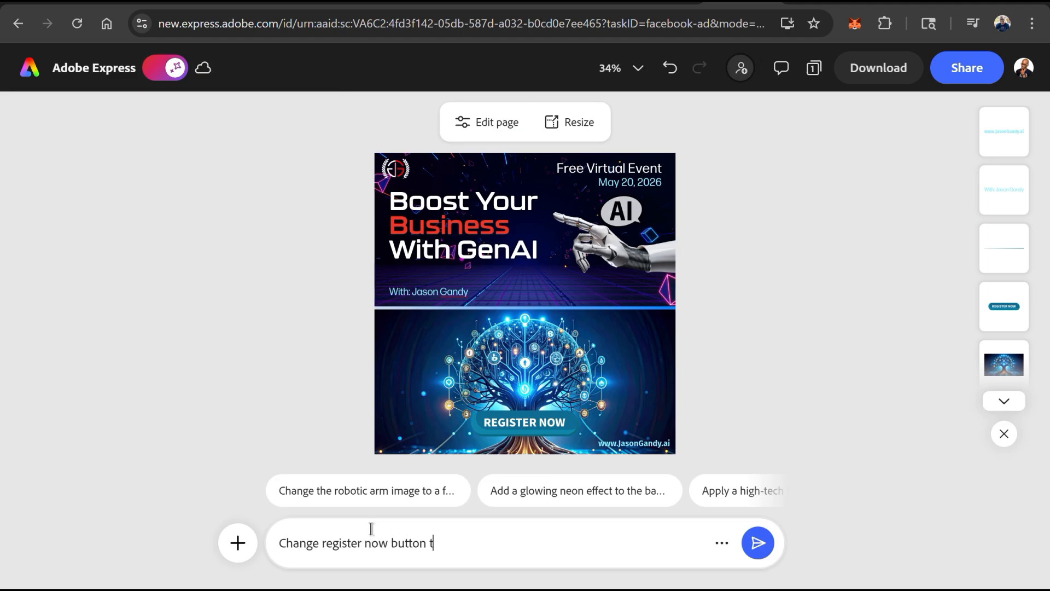
type("o red")
key("Return")
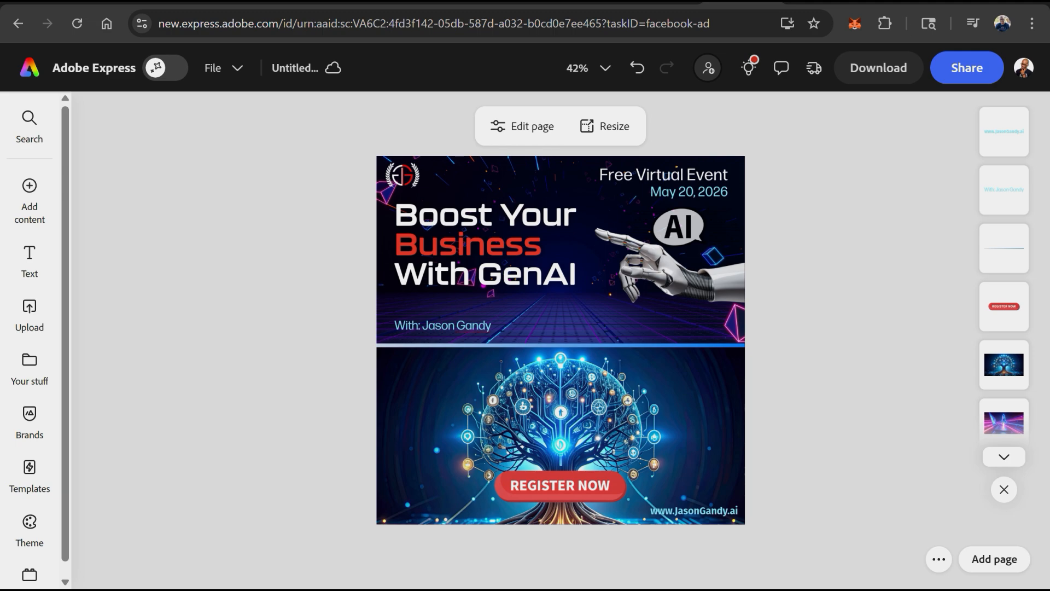
Download the finished ad
left_click(877, 70)
left_click(891, 335)
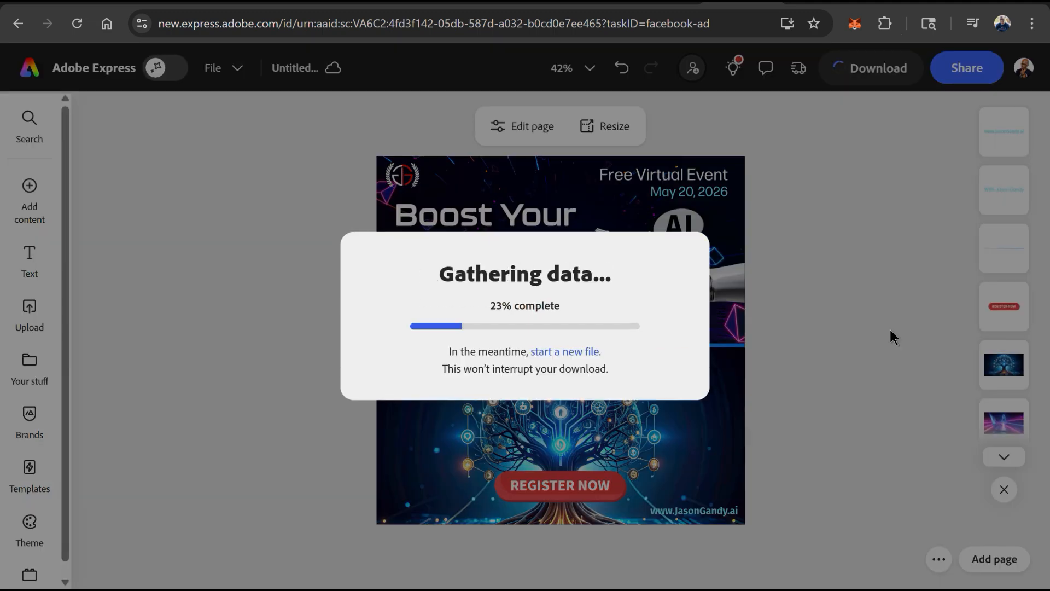